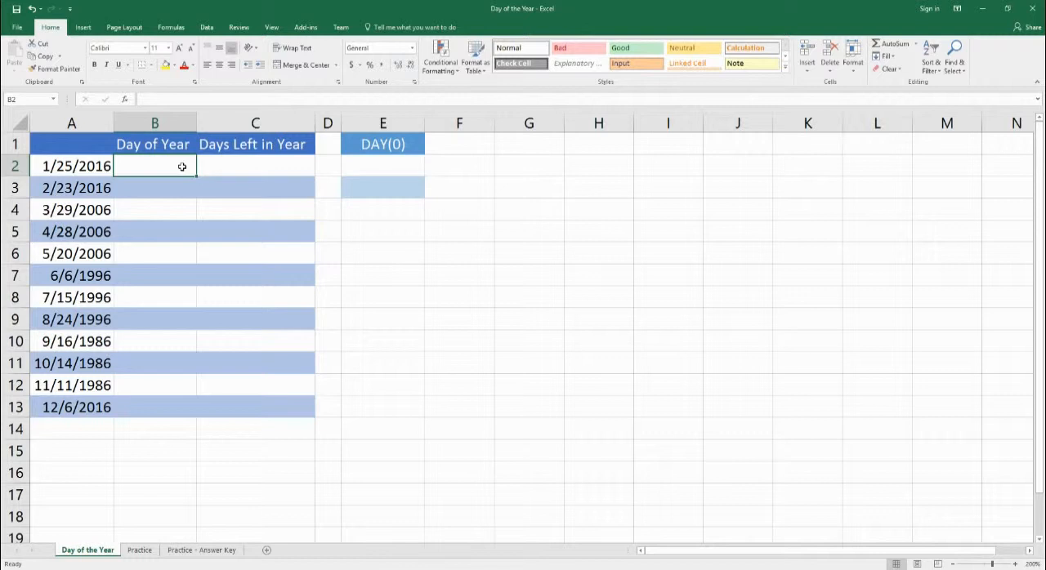
- Enter the formula =A2-DATE(YEAR(A2),1,1) in B2 for the first date's day of year
left_click_drag(62, 167, 58, 409)
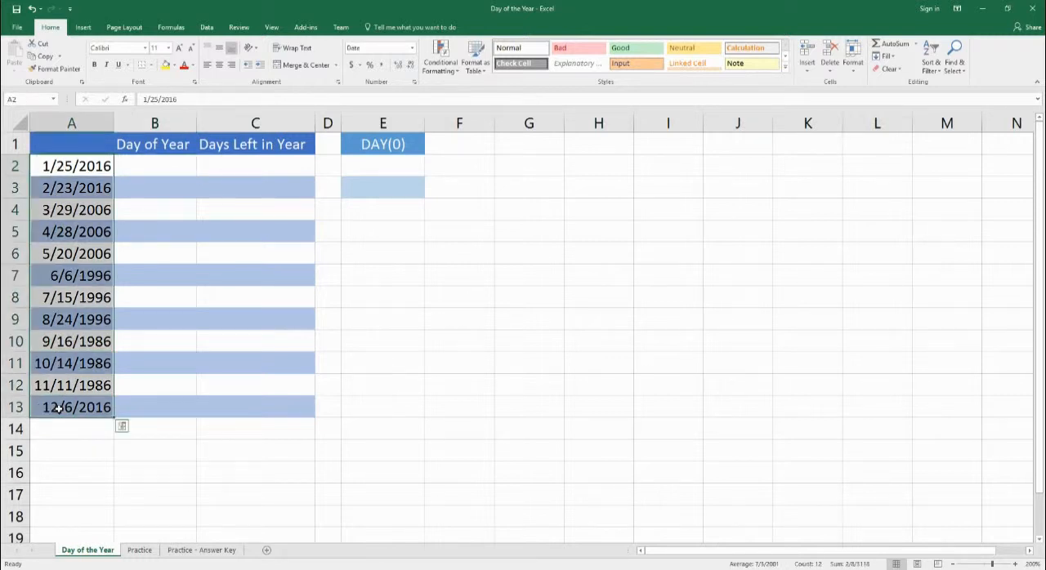
left_click(155, 168)
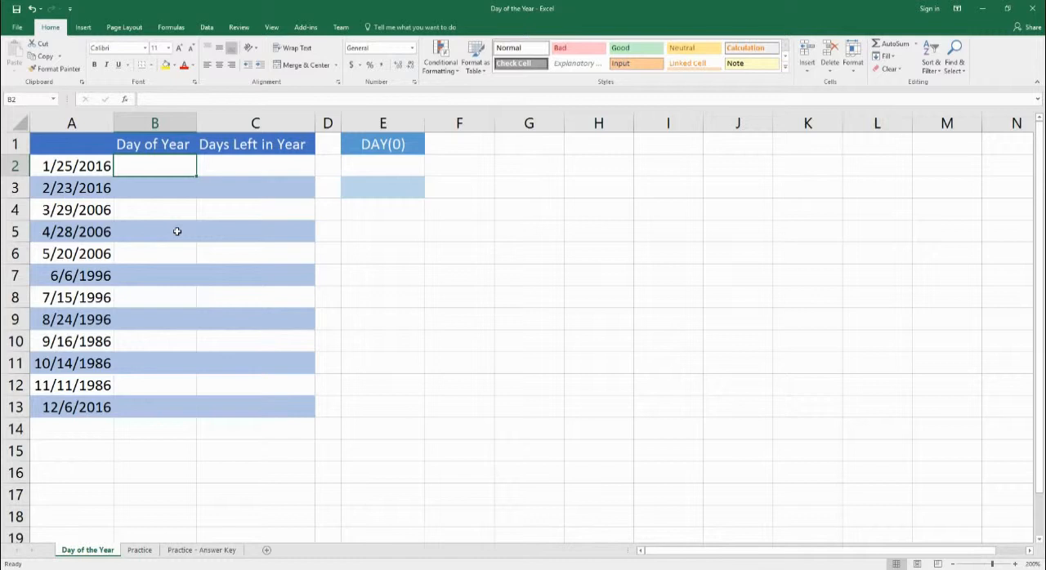
type("=")
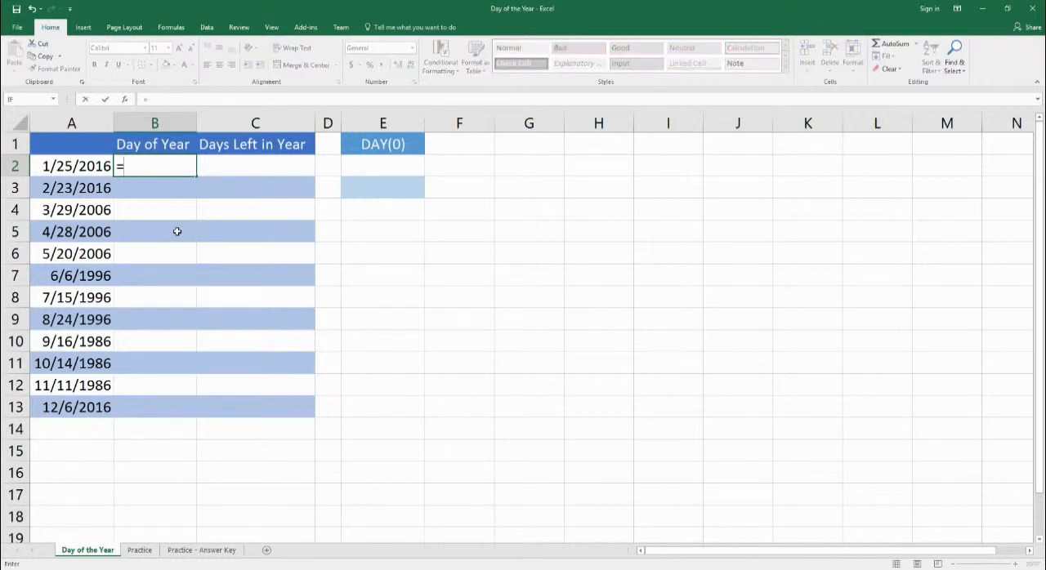
type("a2")
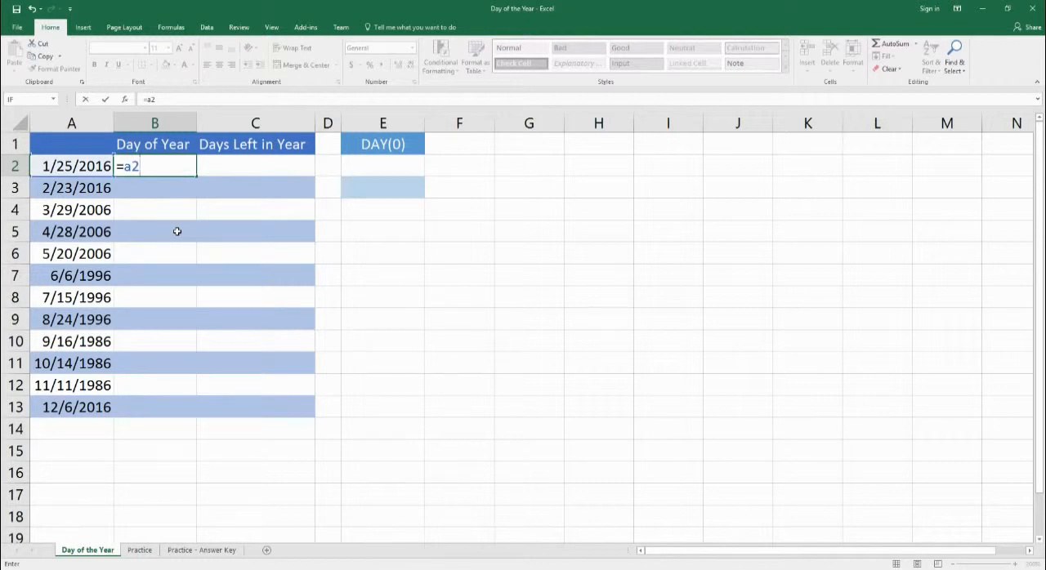
type("-date")
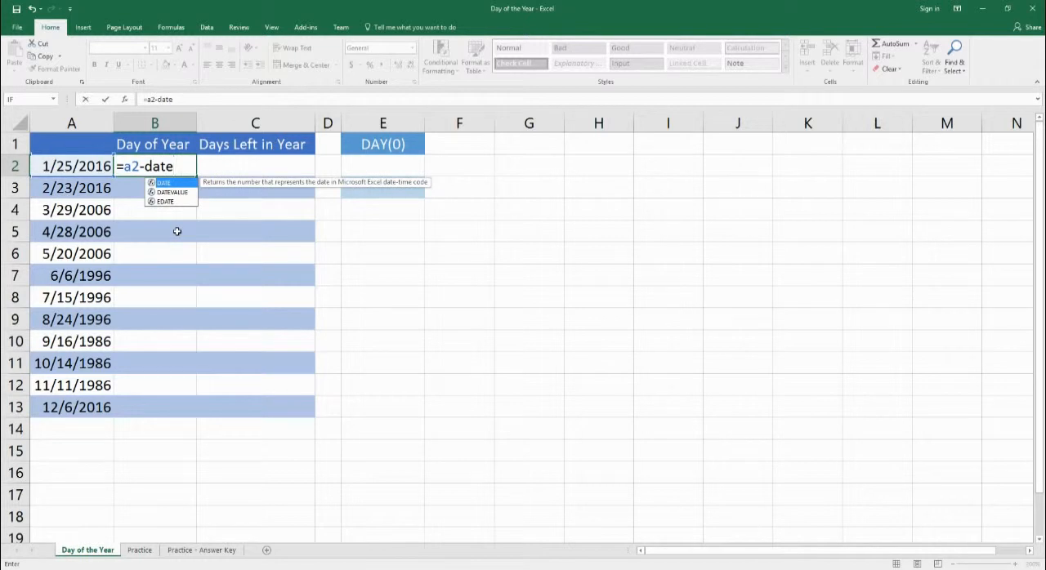
type("(")
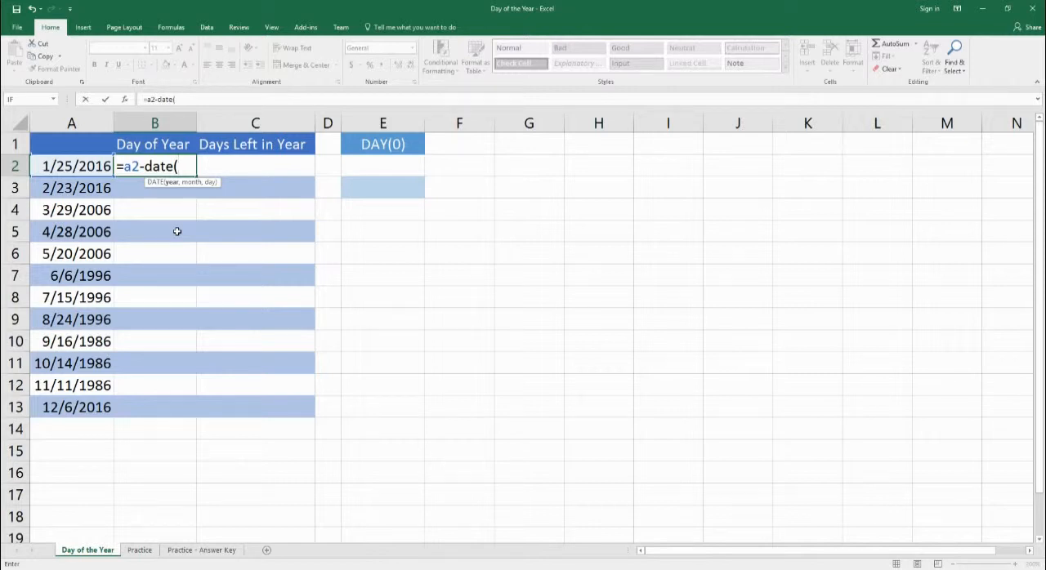
type("year")
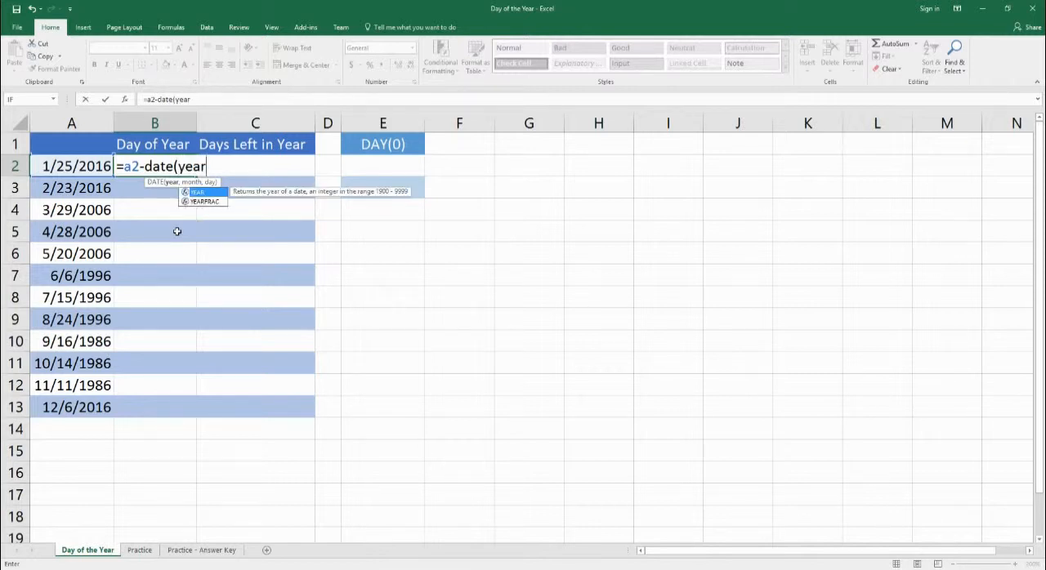
type("(a2)")
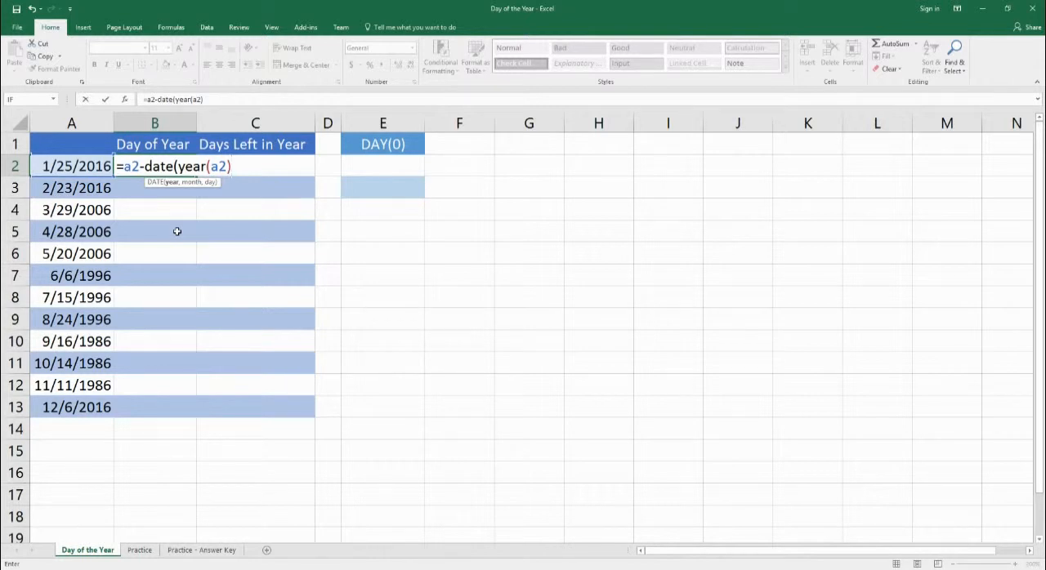
type(",1,1")
type(")")
key("Return")
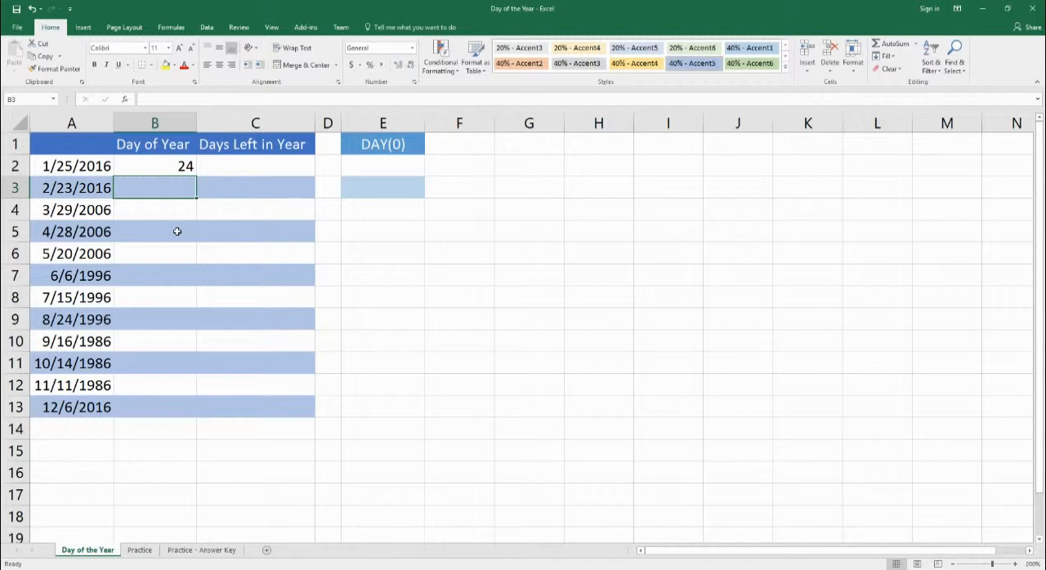
- Change the day argument of the DATE function in B2 to 0
left_click(173, 171)
double_click(173, 172)
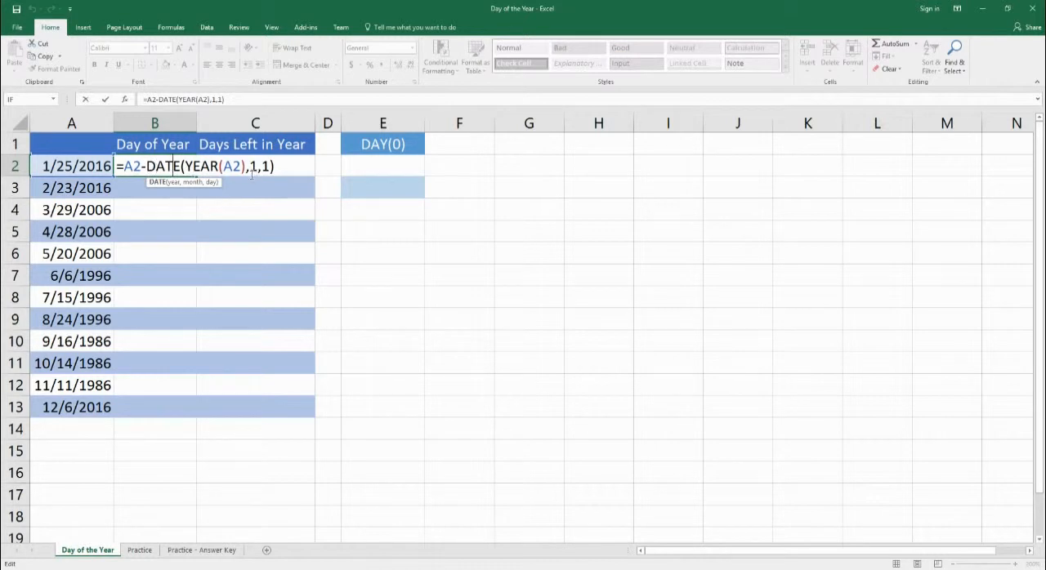
double_click(266, 166)
type("0")
key("Return")
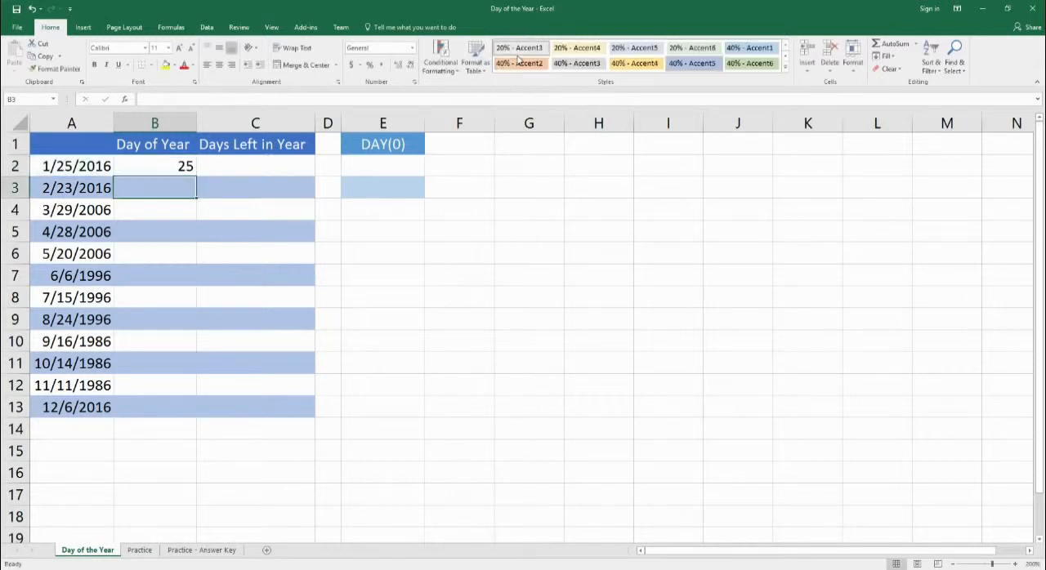
- Enter =DATE(YEAR(A2),1,0) in E2 under the DAY(0) heading
double_click(182, 168)
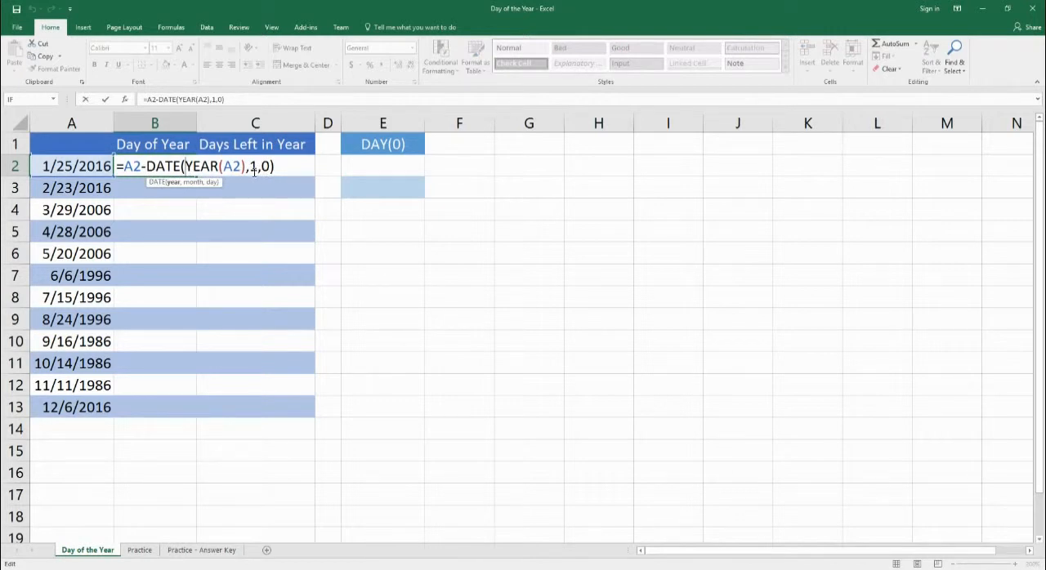
left_click(405, 172)
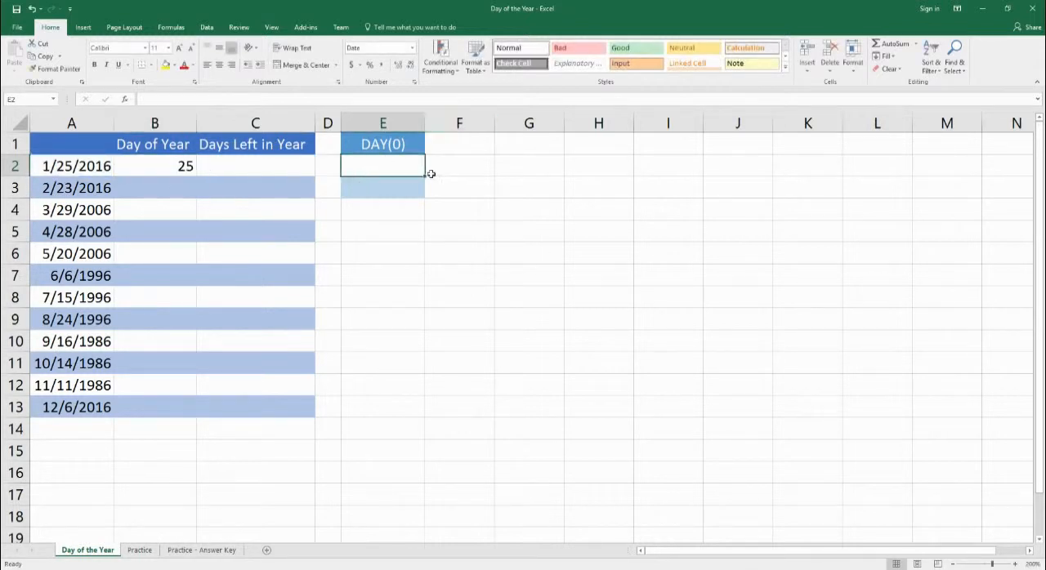
type("=date")
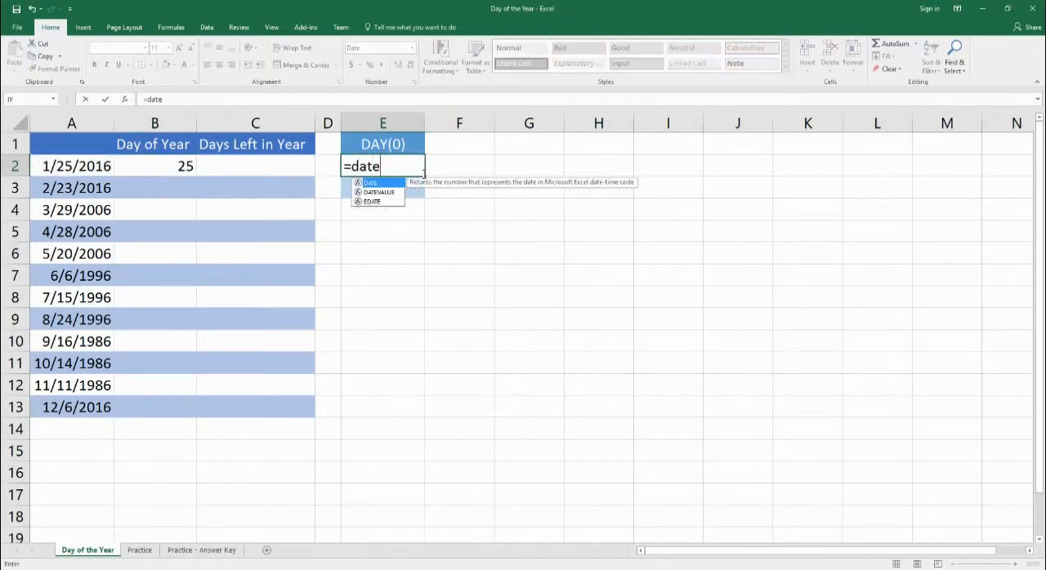
type("(y")
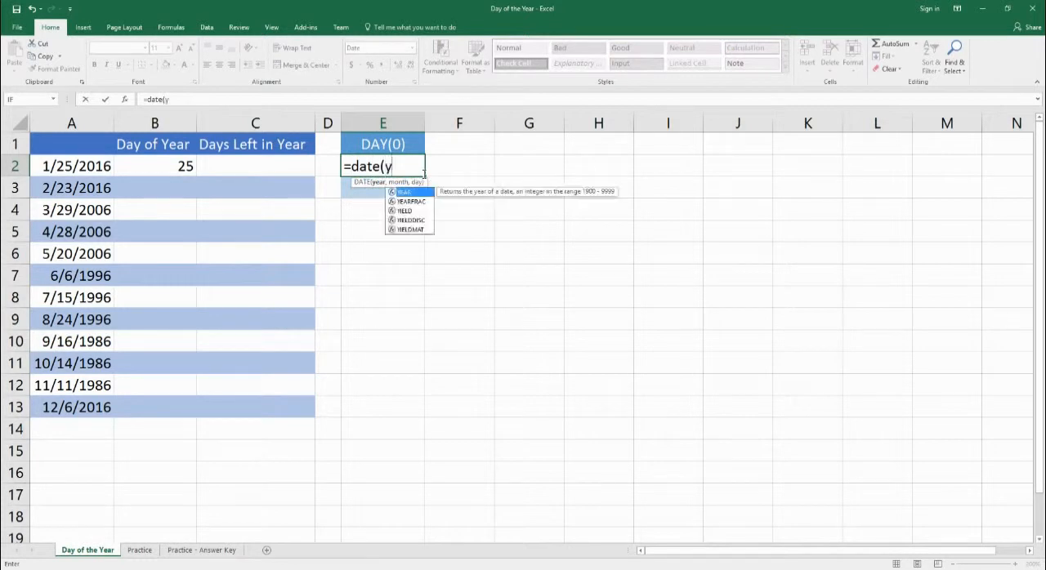
type("ear(a2),")
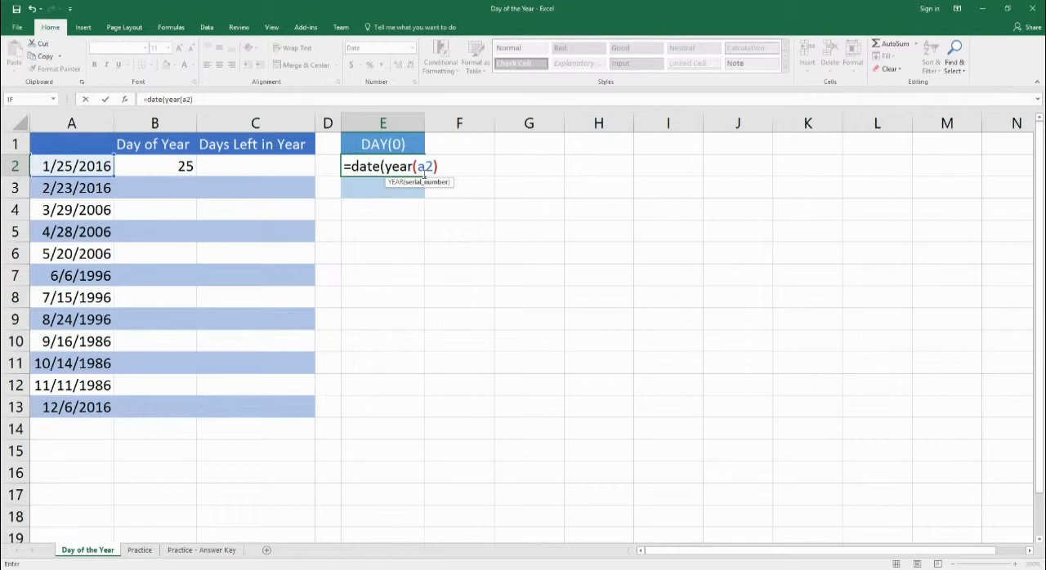
type("1,0")
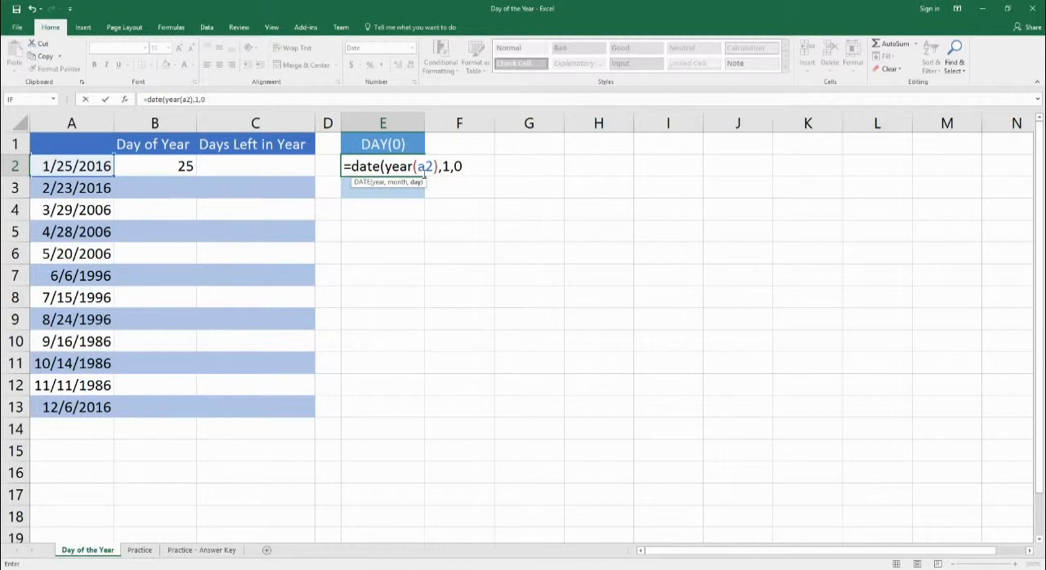
type(")")
key("Return")
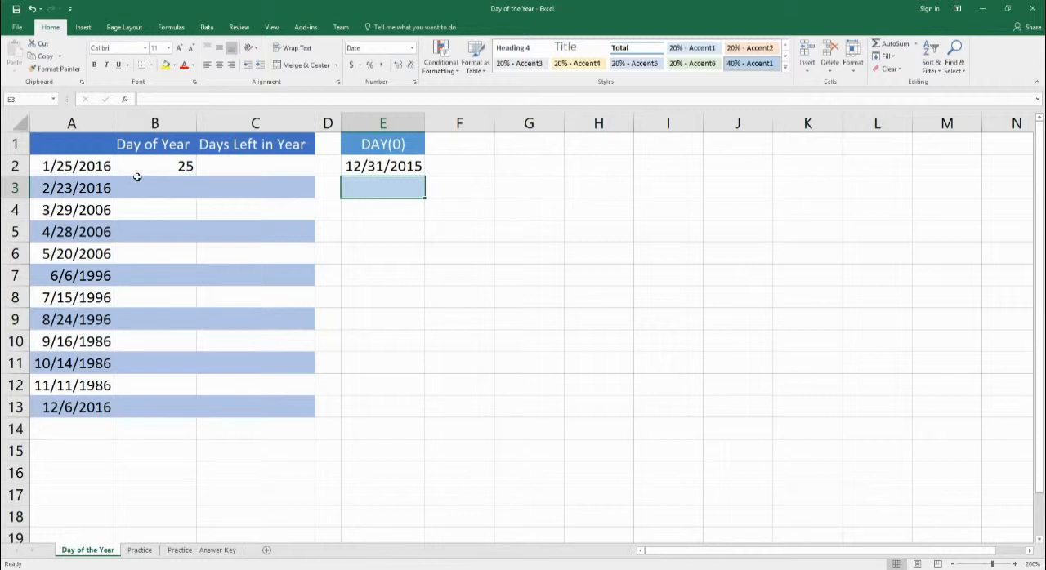
- Enter the alternative formula =DATE(YEAR(A2)-1,12,31) in E3, using December 31 of the previous year
left_click(388, 173)
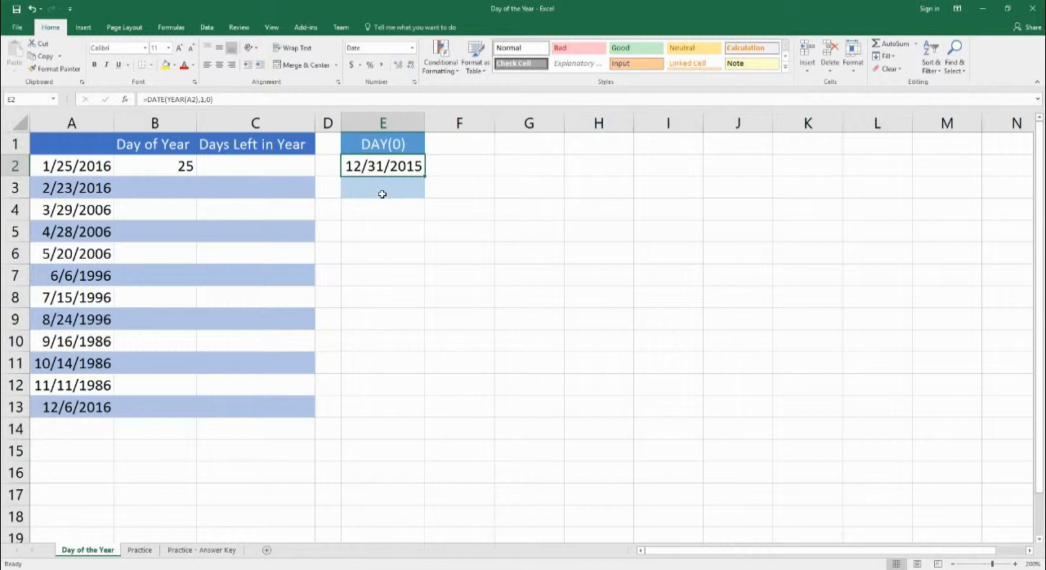
left_click(381, 194)
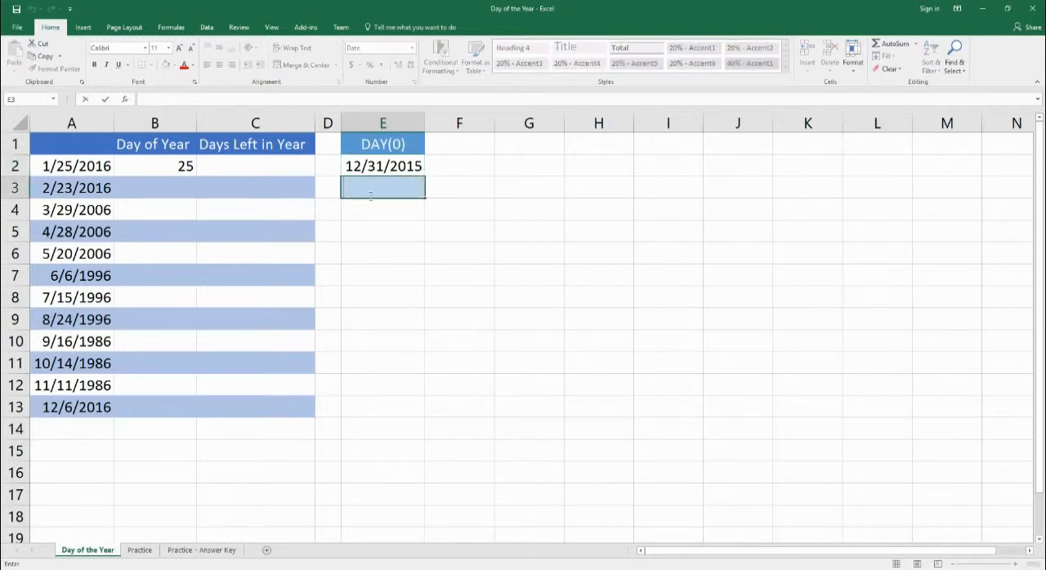
type("=date(year")
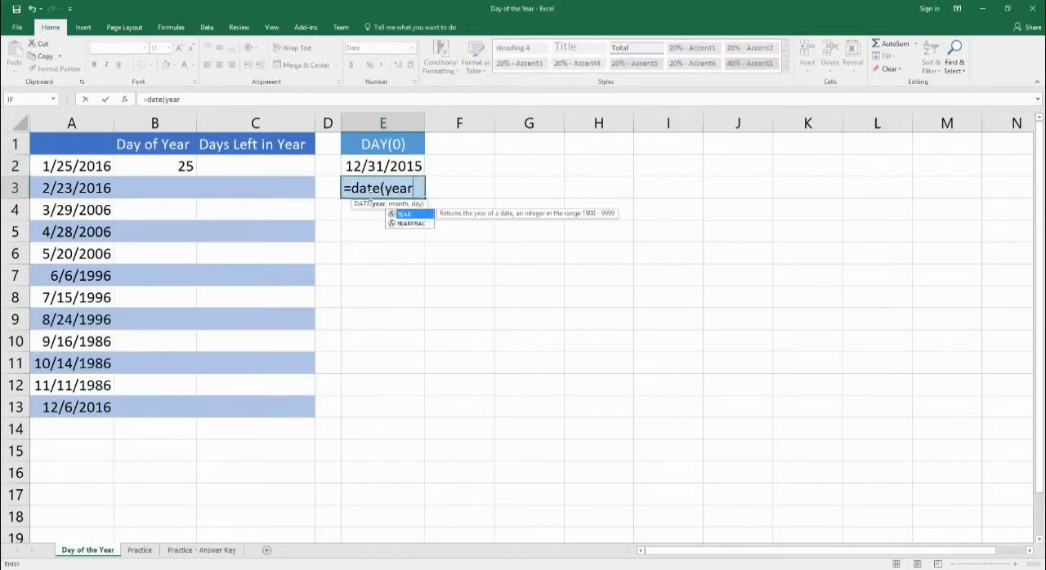
type("(a2)")
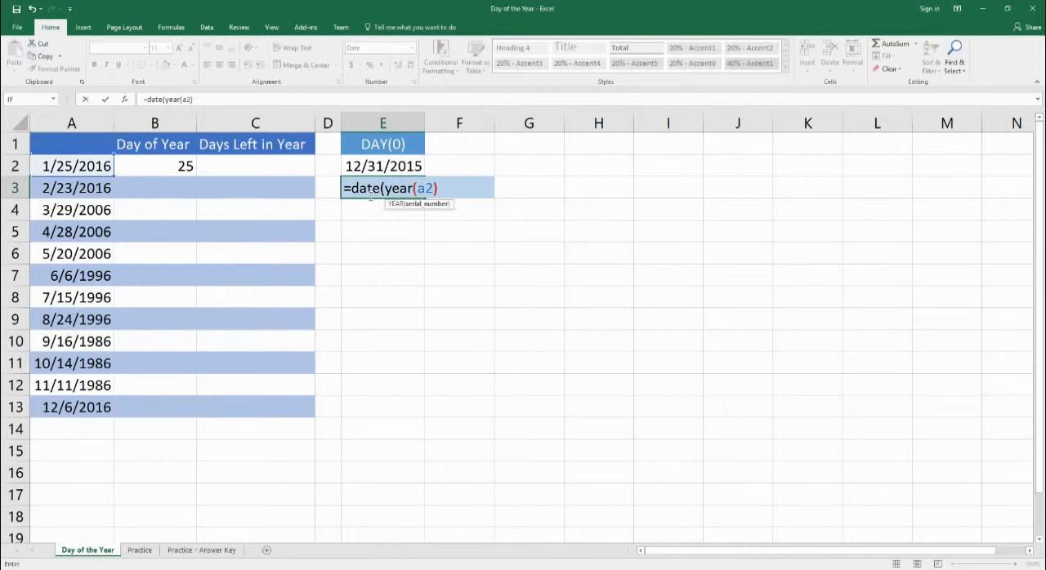
type(",")
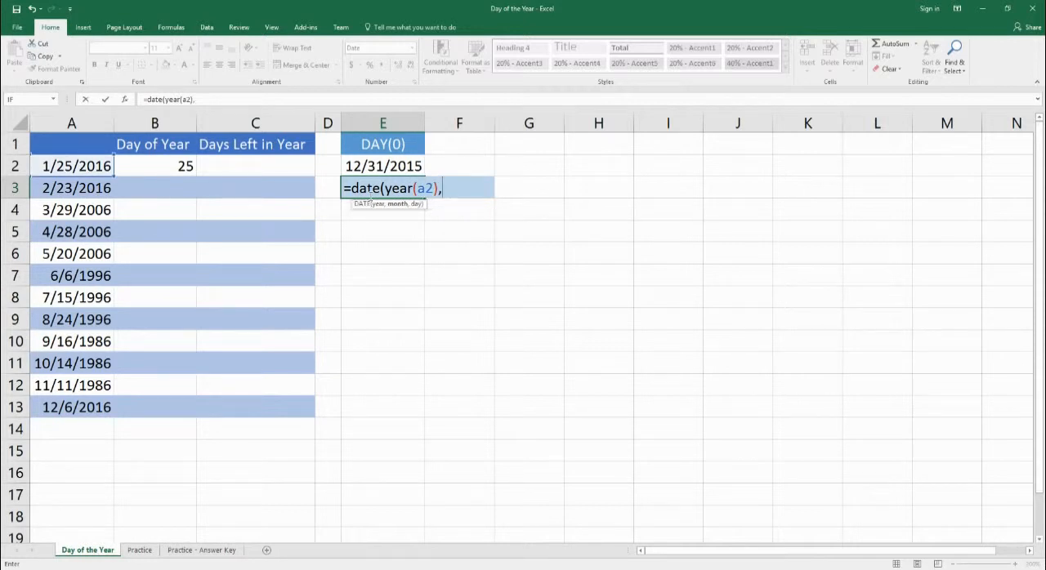
key("BackSpace")
type("-1,12,31)")
key("Return")
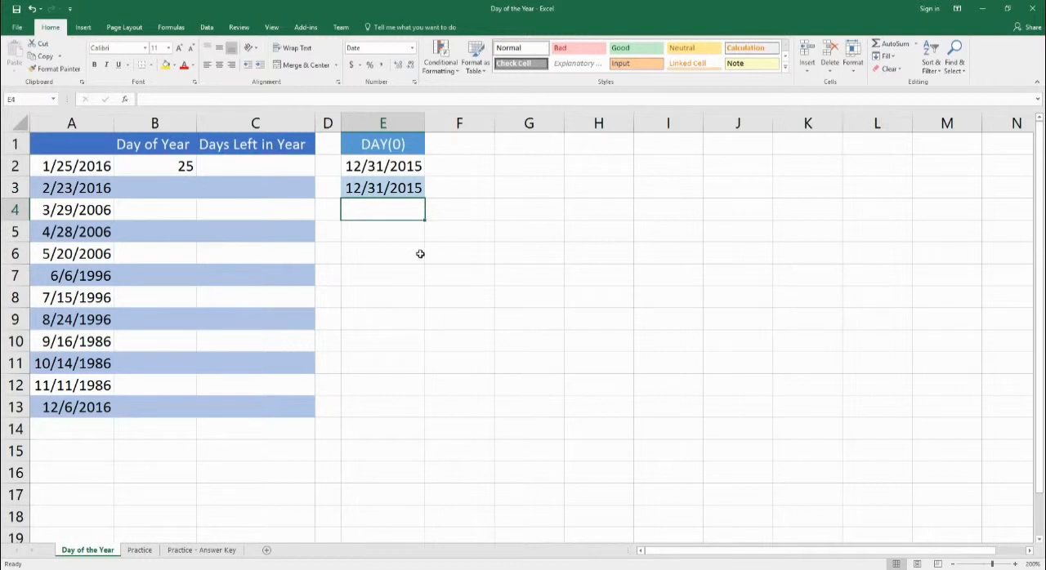
- Enter =DATE(YEAR(A2),1,1)-1 in E4 as a third version of the day-zero date
double_click(398, 215)
type("=")
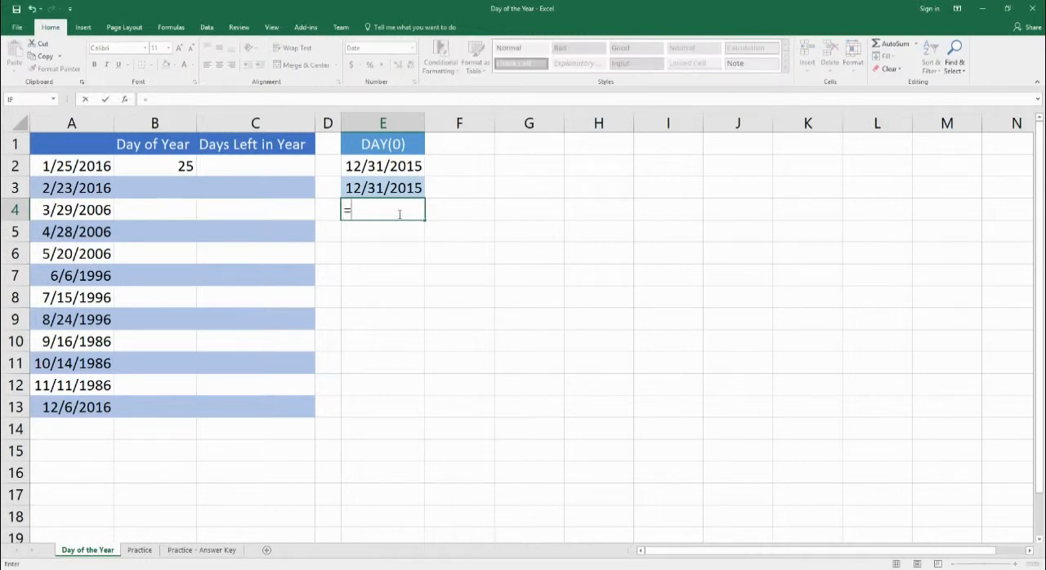
type("date(year(")
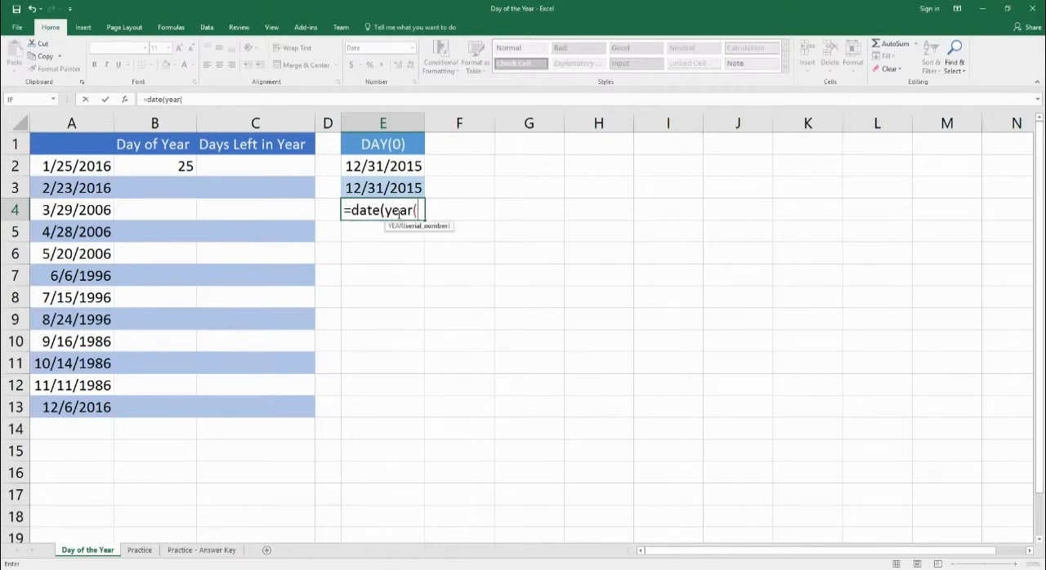
type("a2)")
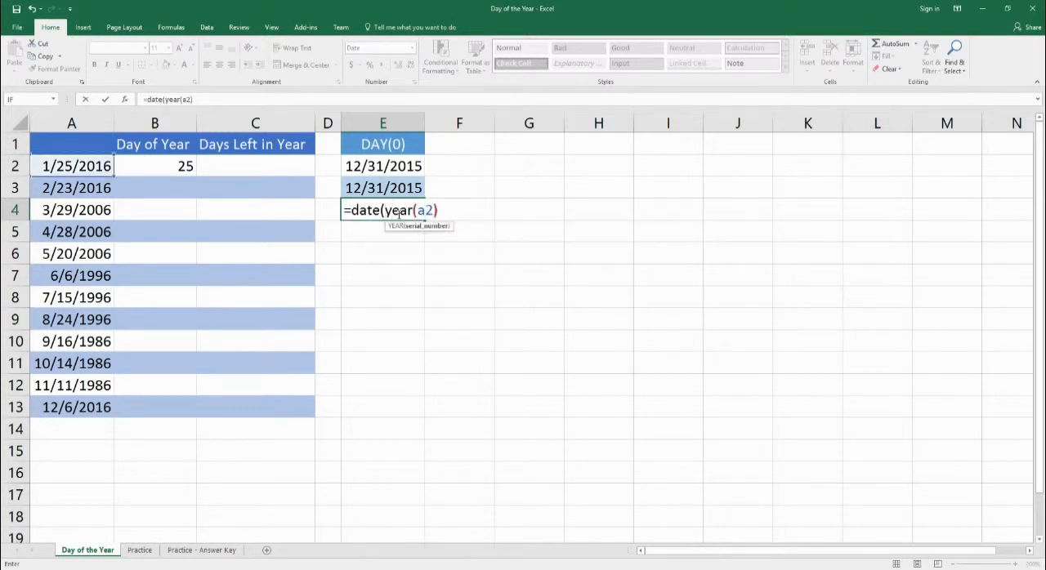
type(",")
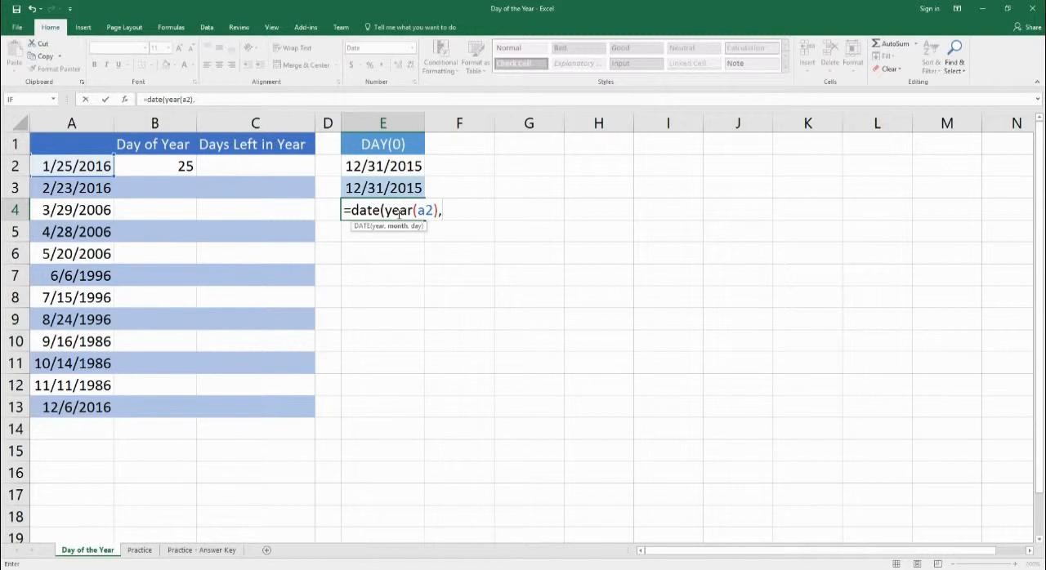
type("1,1)-1")
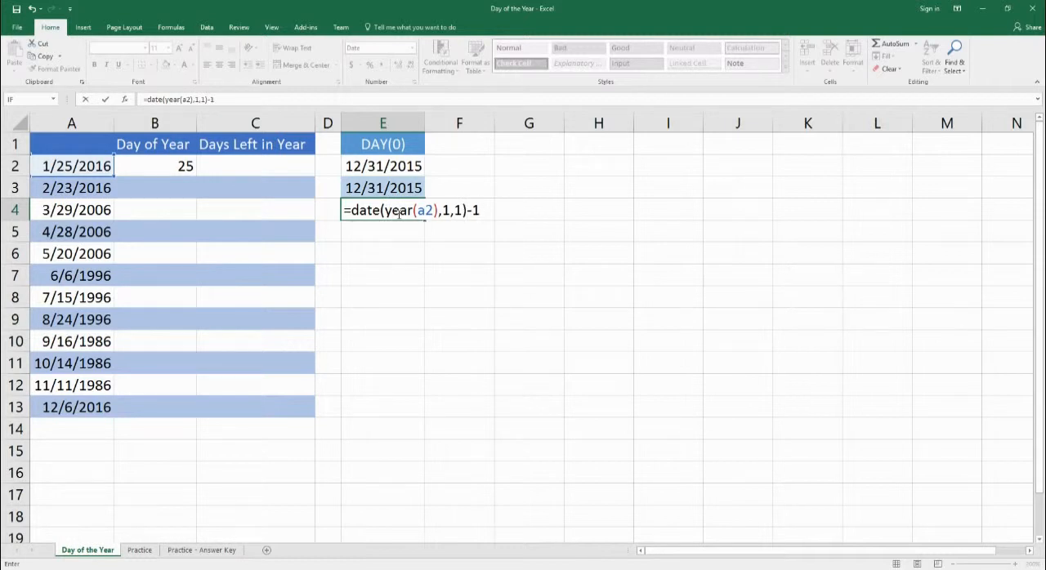
key("Return")
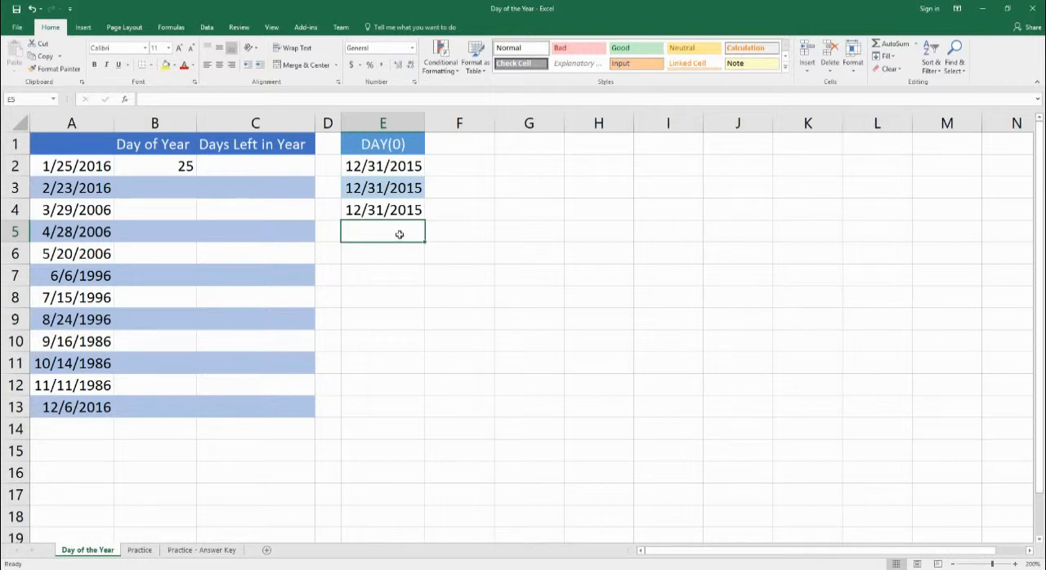
- Compare the three DATE formulas in E2, E3 and E4 without altering them
left_click(398, 187)
left_click(384, 210)
left_click(388, 166)
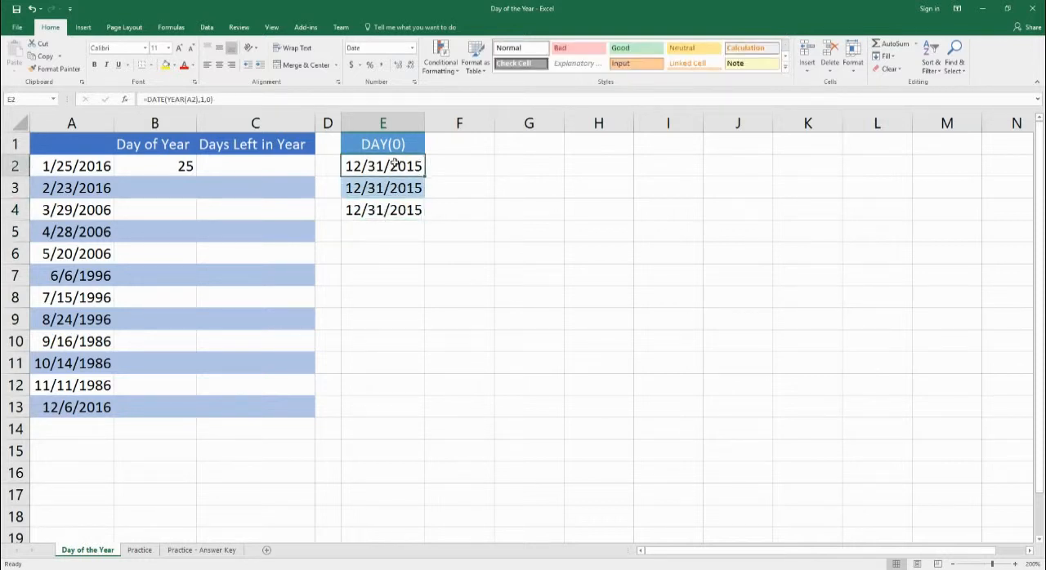
double_click(397, 166)
double_click(371, 188)
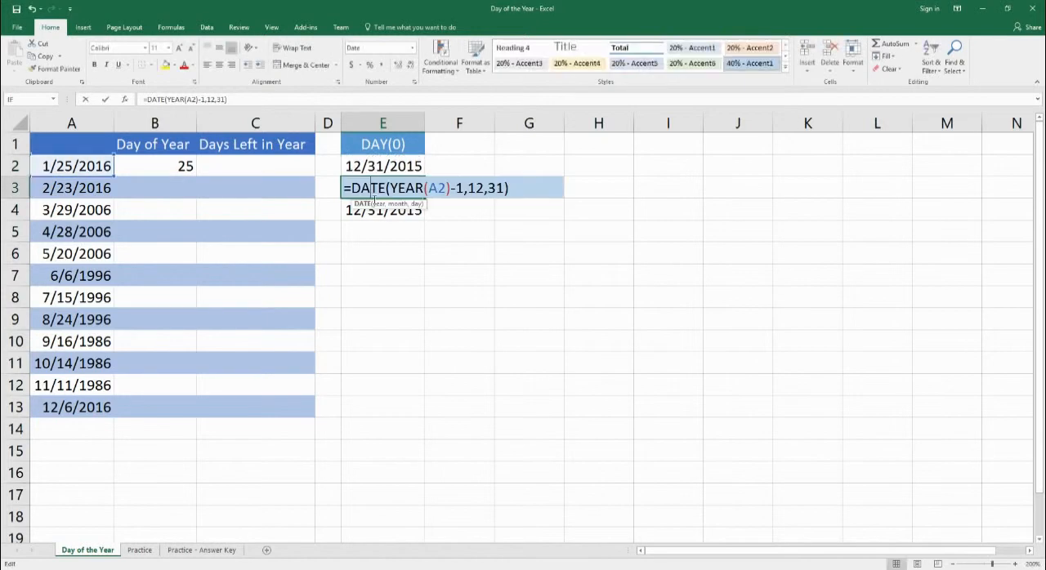
double_click(376, 210)
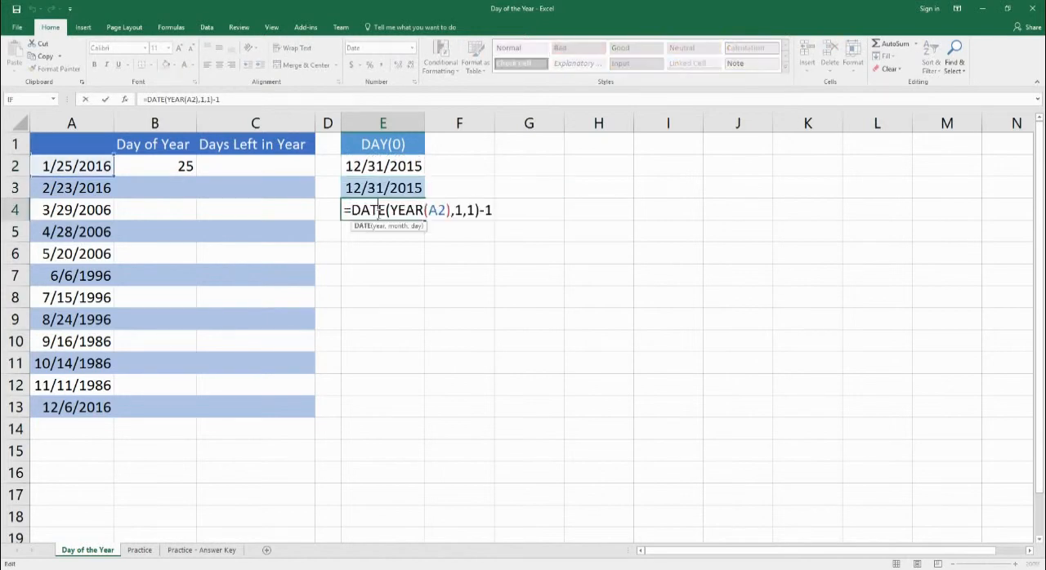
double_click(384, 166)
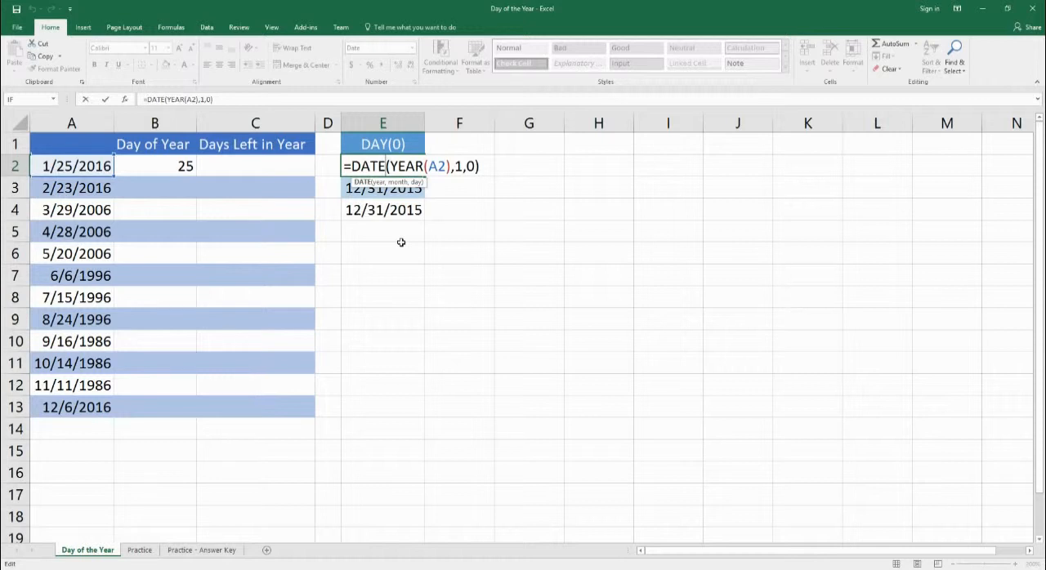
key("ctrl+Return")
left_click(154, 191)
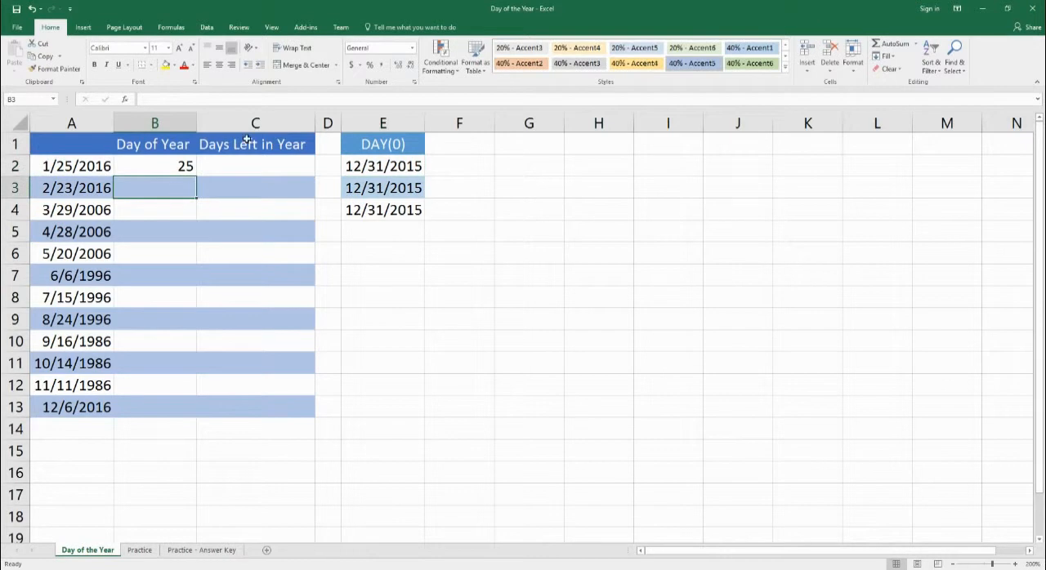
- Enter =A3-DATE(YEAR(A3),1,0) in B3 and fill the Day of Year formula from B2 down to B13
type("=")
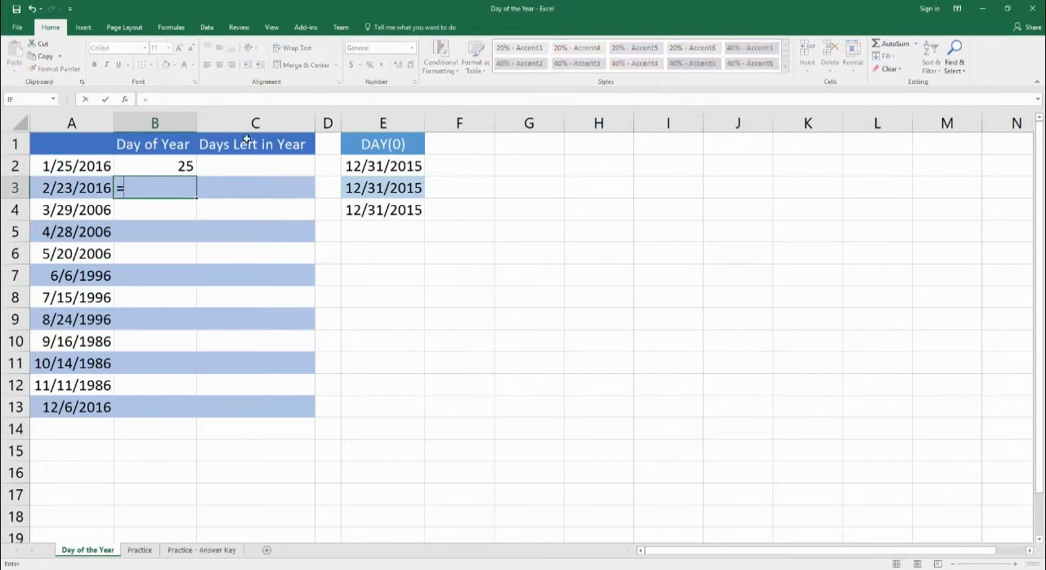
type("date(year")
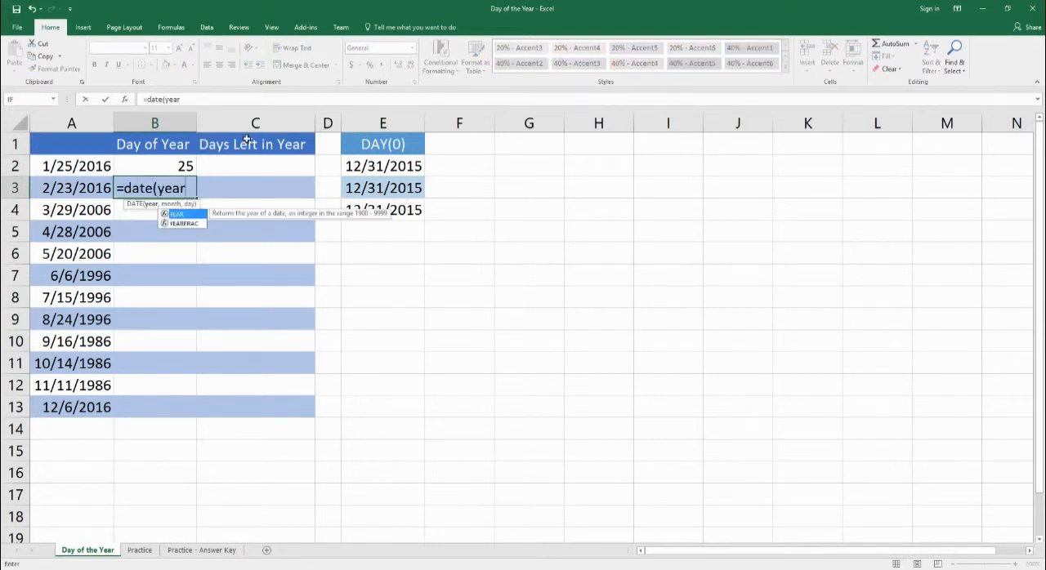
type("(a3")
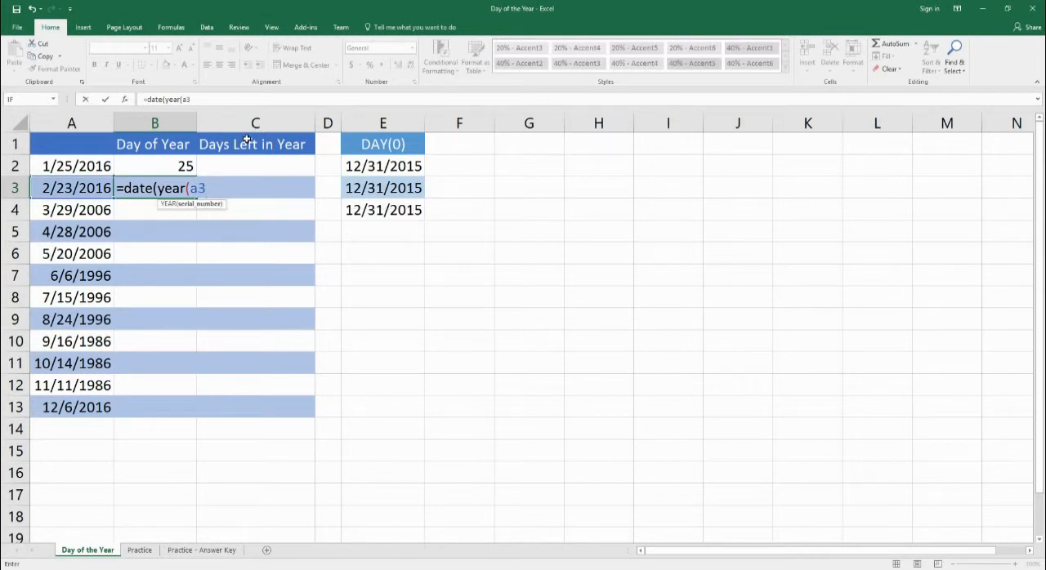
type("),")
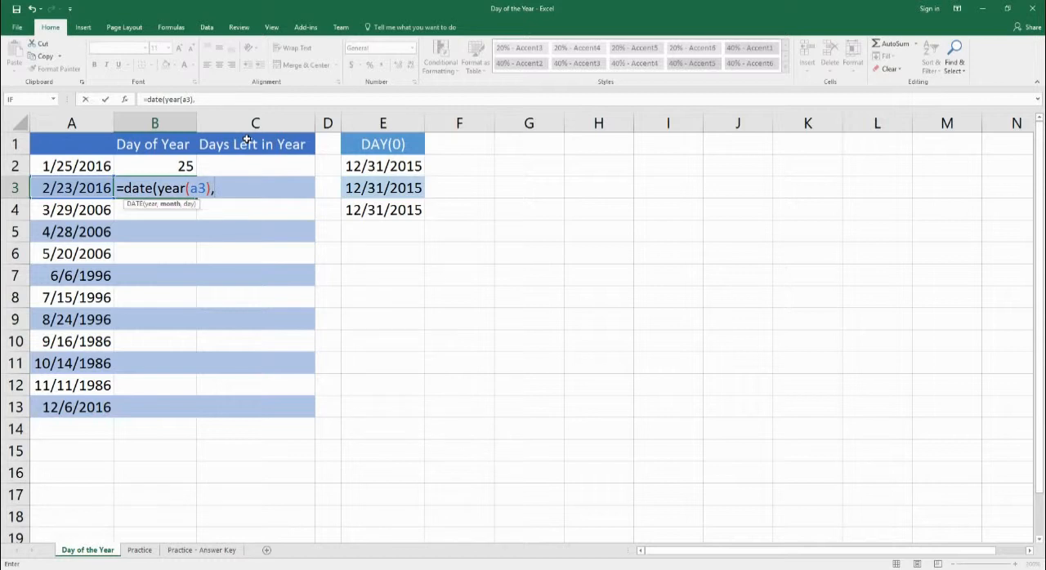
type("1,0)")
left_click(123, 190)
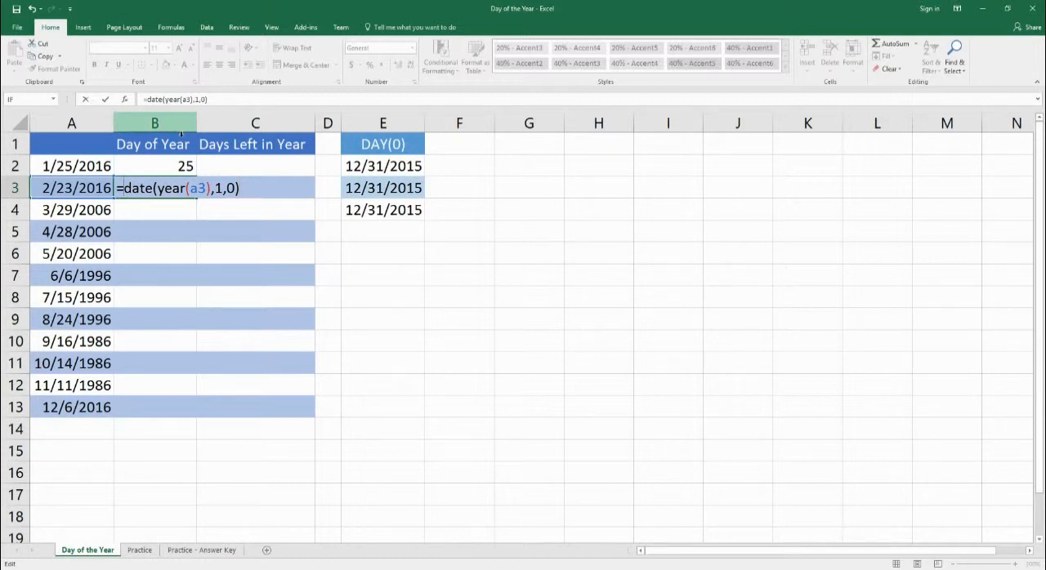
type("a3-")
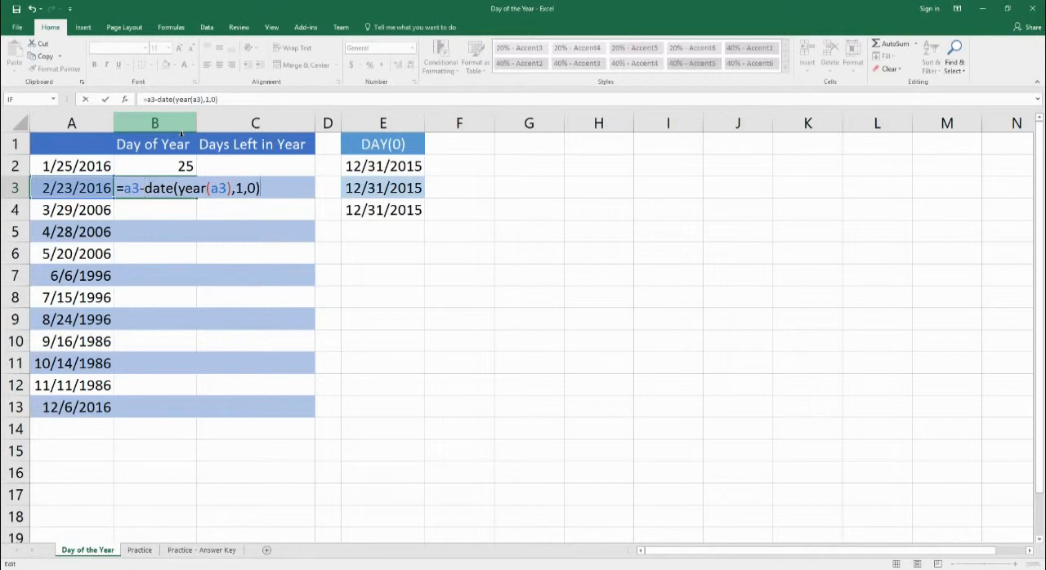
key("Return")
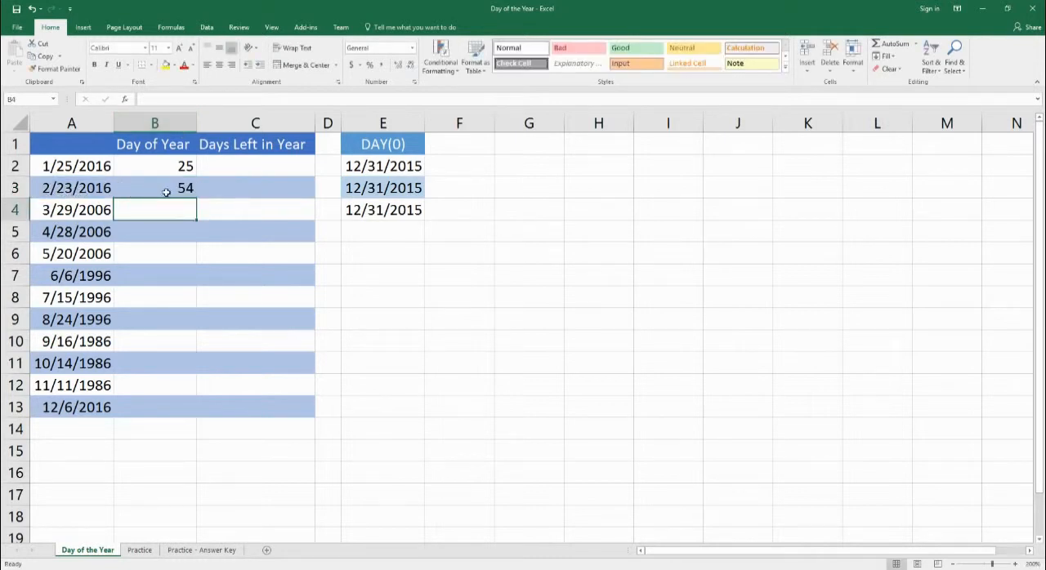
left_click_drag(162, 169, 187, 413)
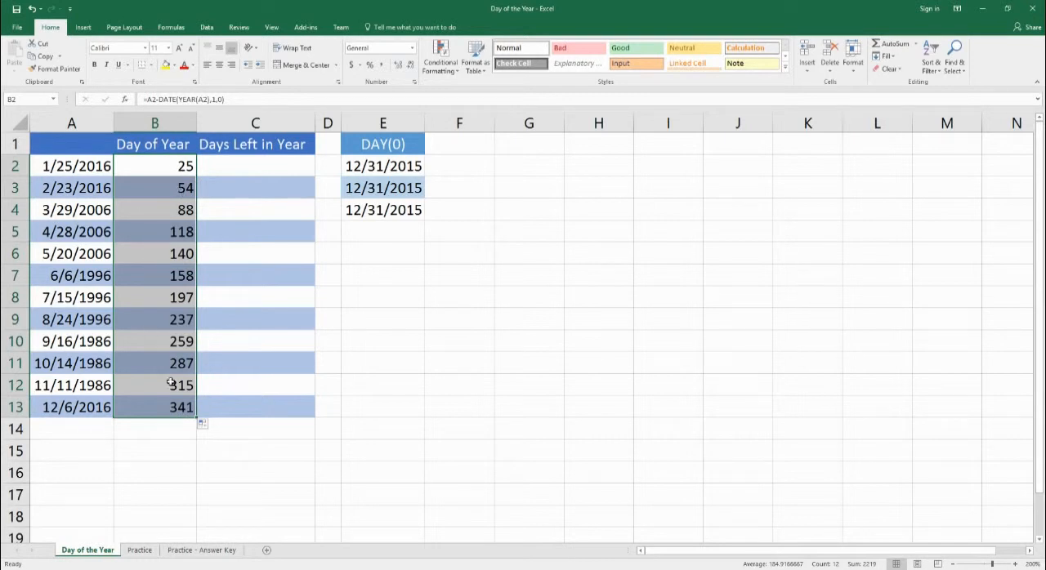
- Try the formula =365-B2 in C2 under Days Left in Year and clear the cell
left_click(279, 163)
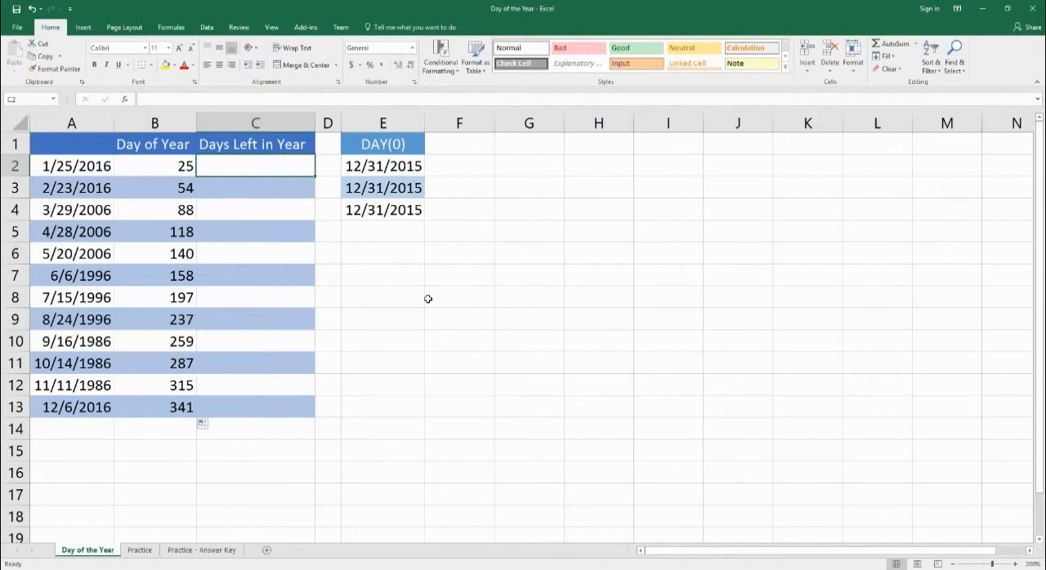
type("=365-")
key("Left")
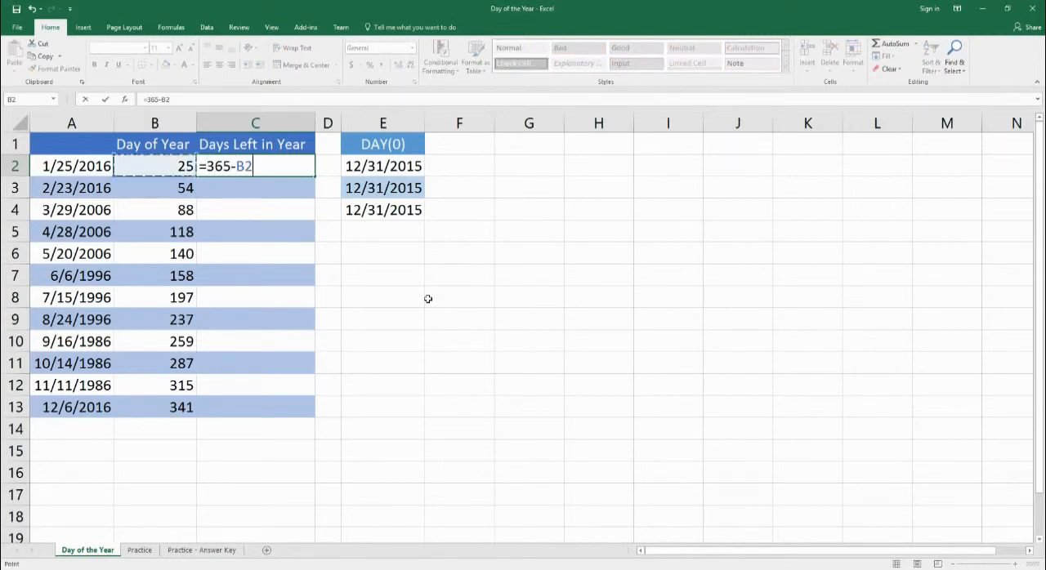
key("Return")
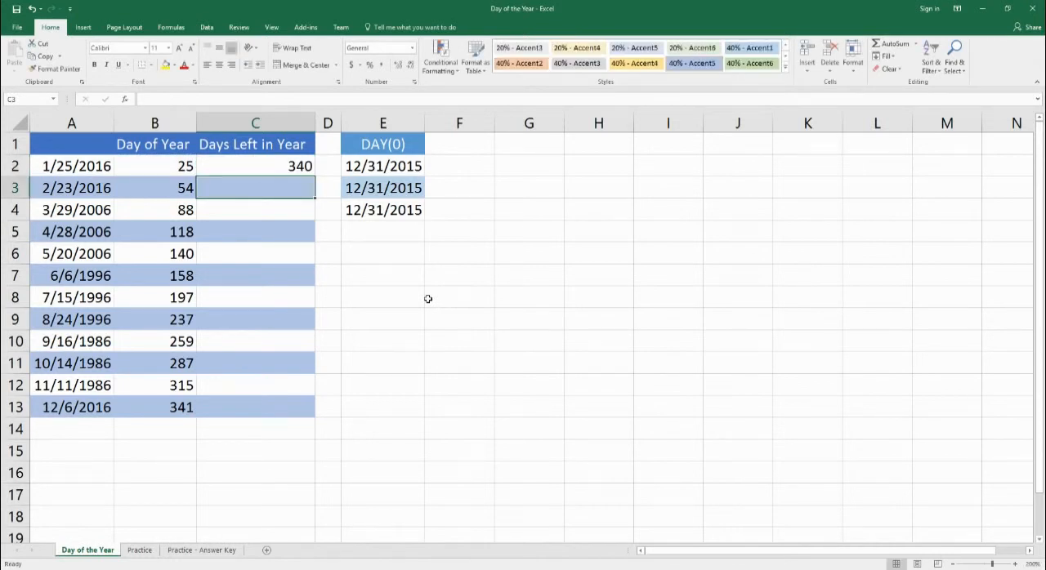
key("Up")
key("Left")
key("Right")
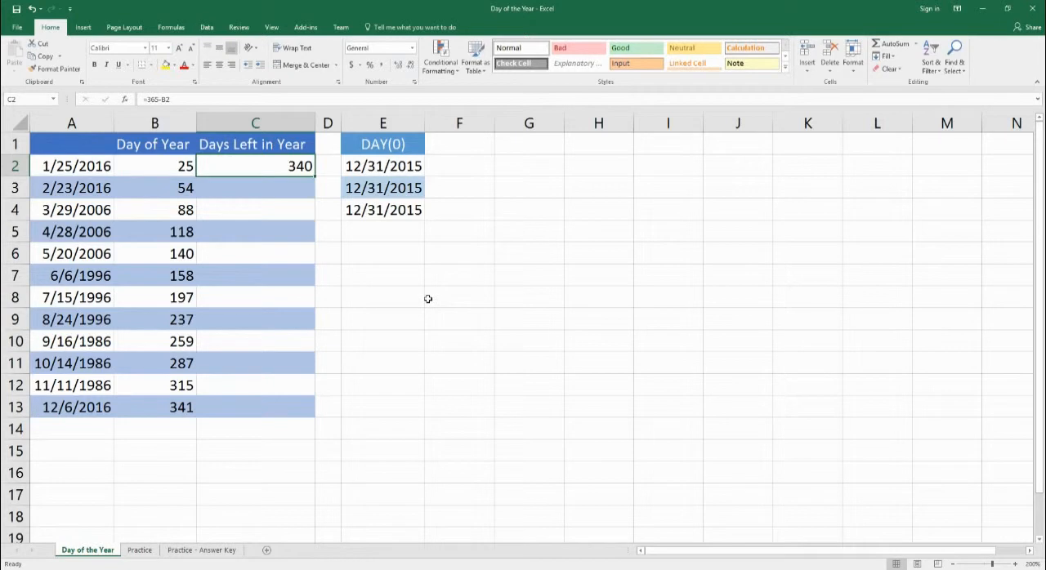
key("Delete")
- Enter =DATE(YEAR(A2),12,31)-A2 in C2 to count the days left in the year
type("=year")
key("BackSpace")
key("BackSpace")
key("BackSpace")
key("BackSpace")
type("date(year(")
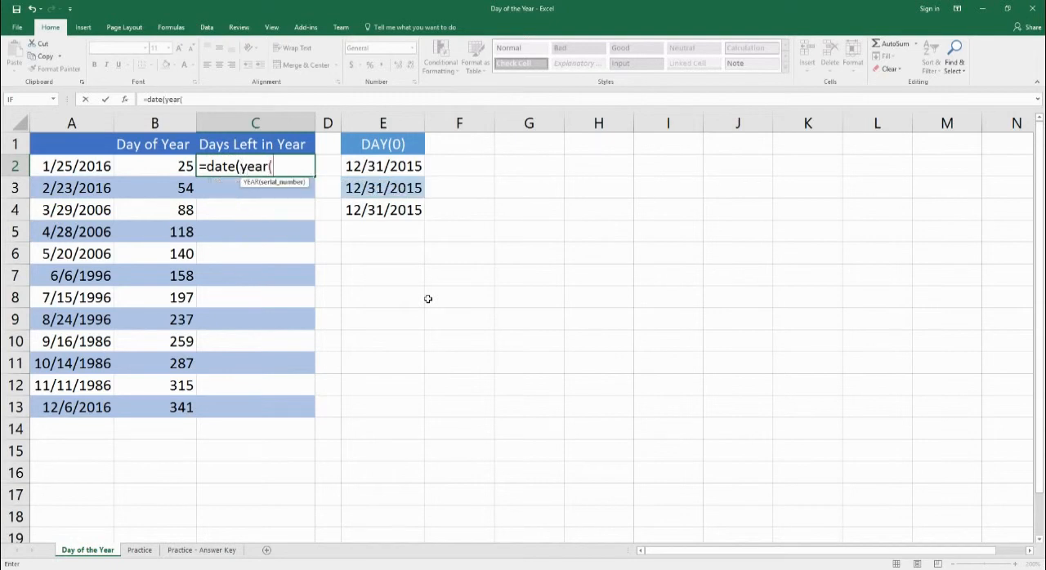
key("Left")
key("Left")
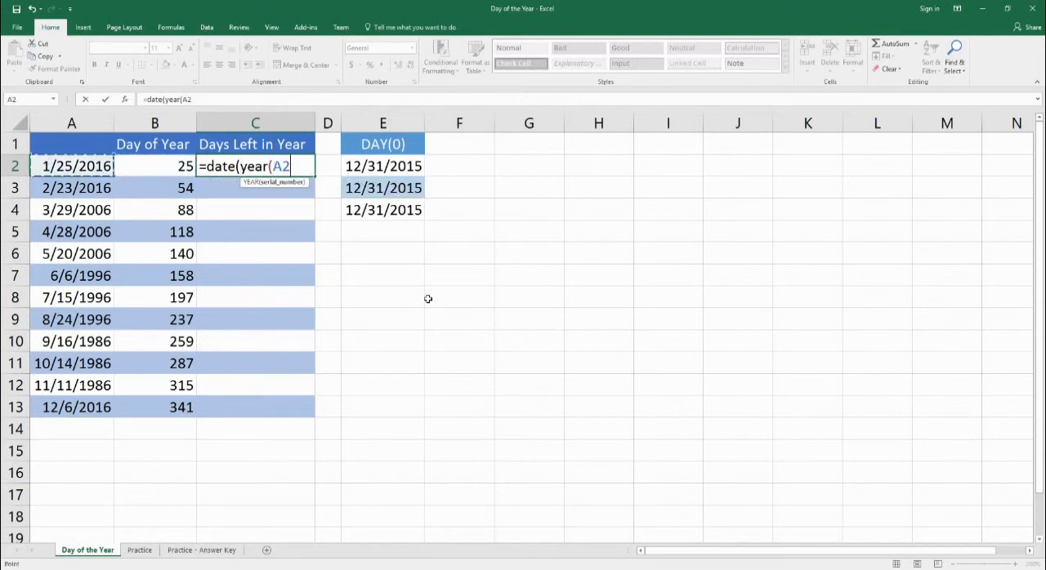
type("),")
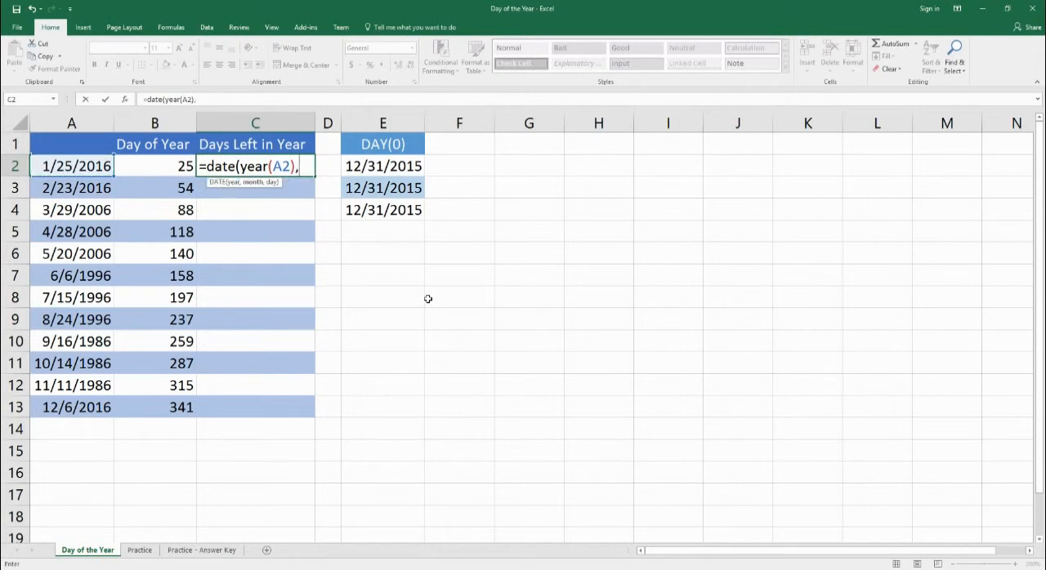
type("12,31")
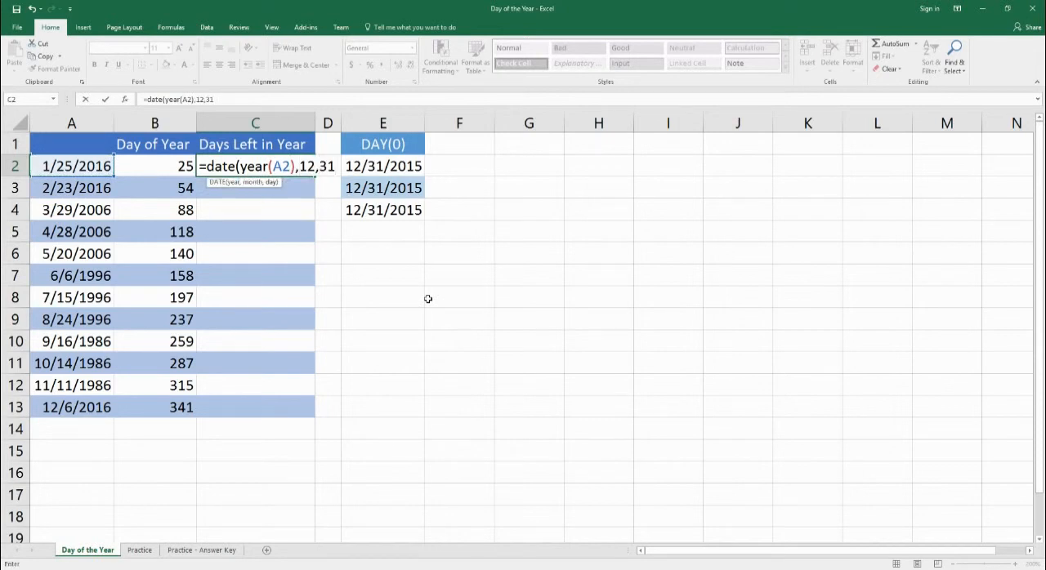
key("BackSpace")
key("BackSpace")
type(",31")
type(")-")
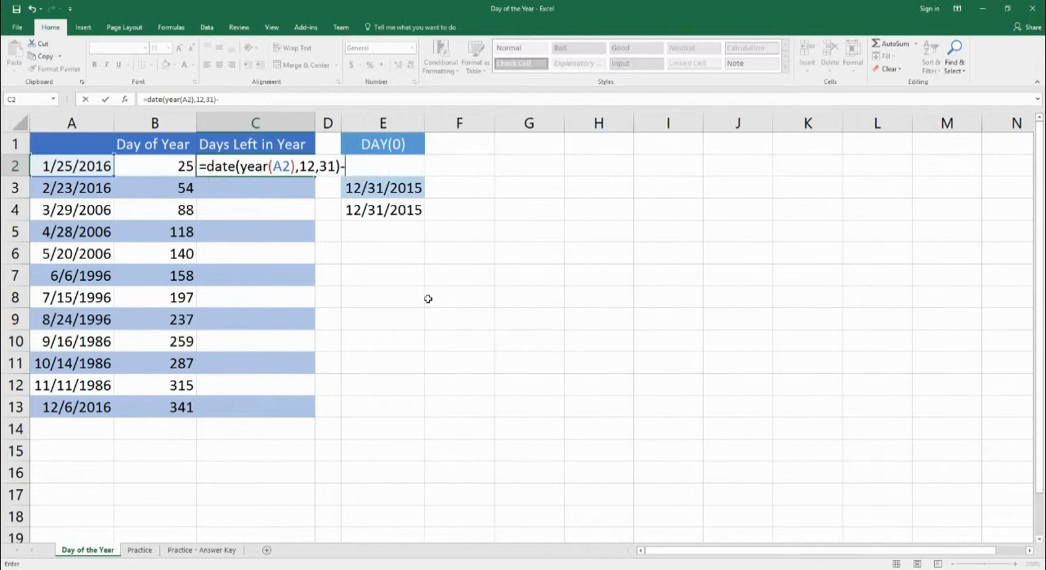
type("a2")
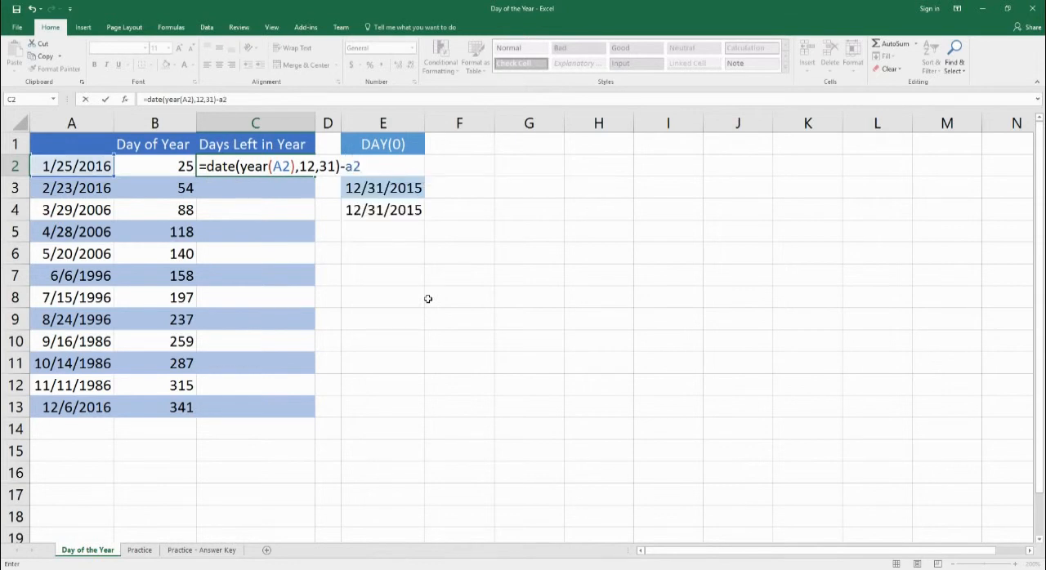
key("ctrl+Return")
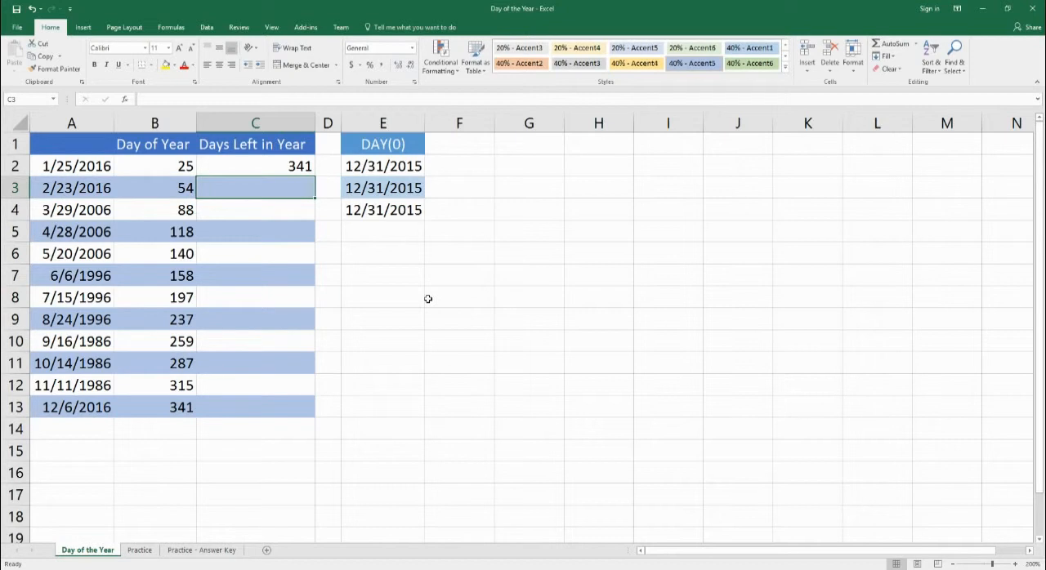
- Enter =DATE(YEAR(A3),12,31)-A3 in C3 for the second date
type("=")
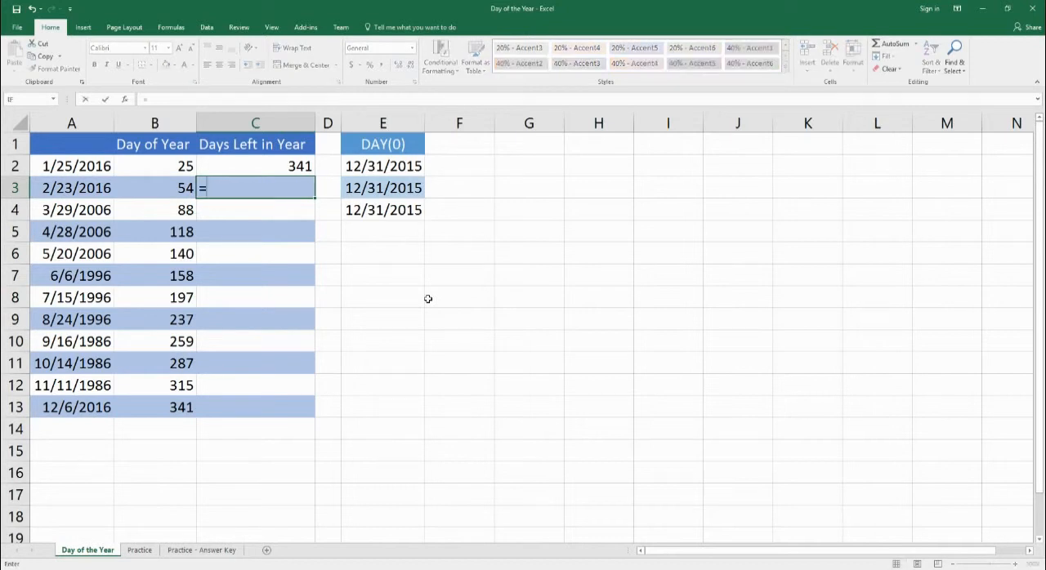
type("date(year(a3")
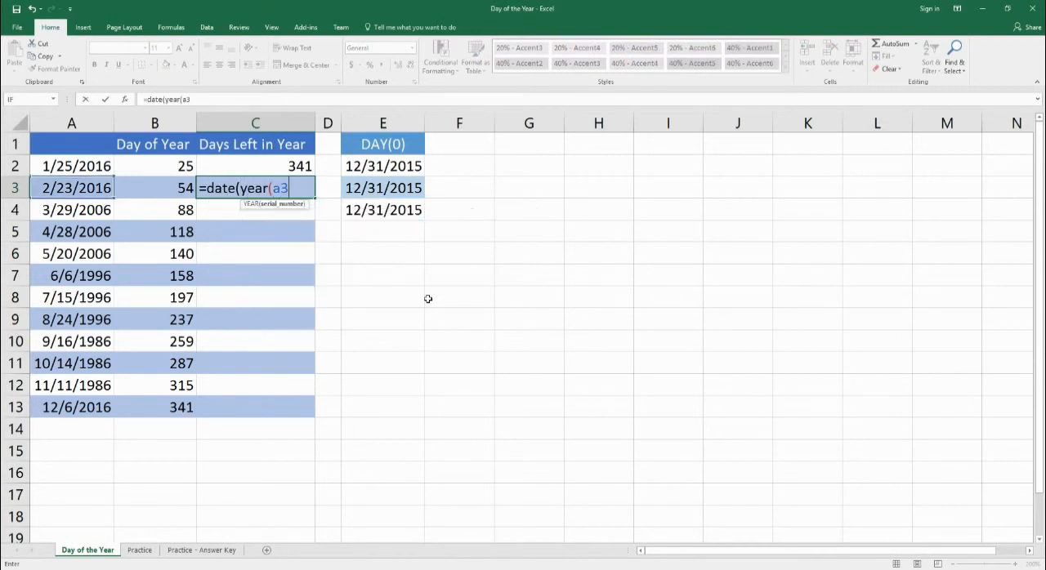
type(")")
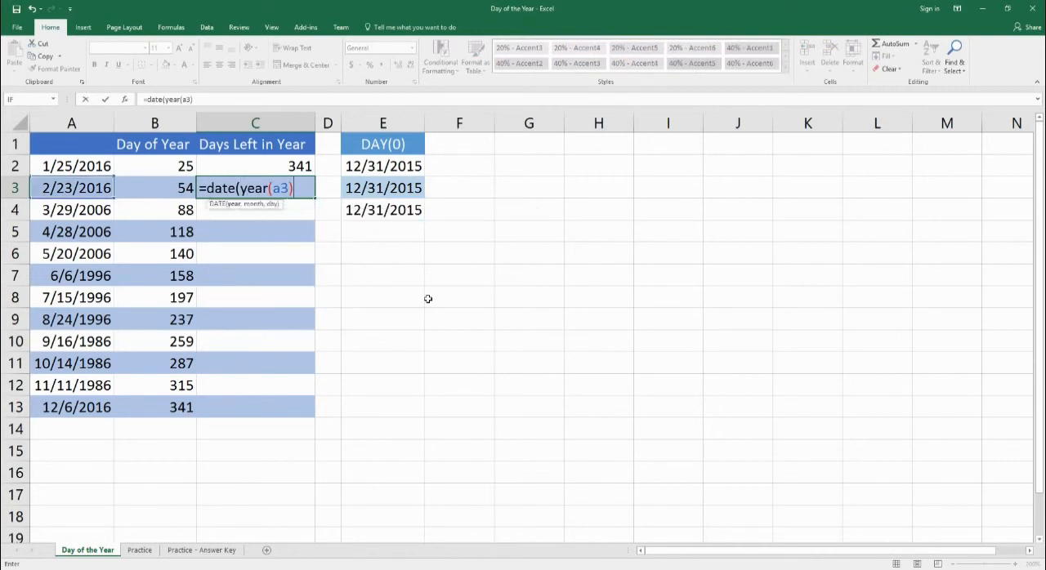
type(",12,31")
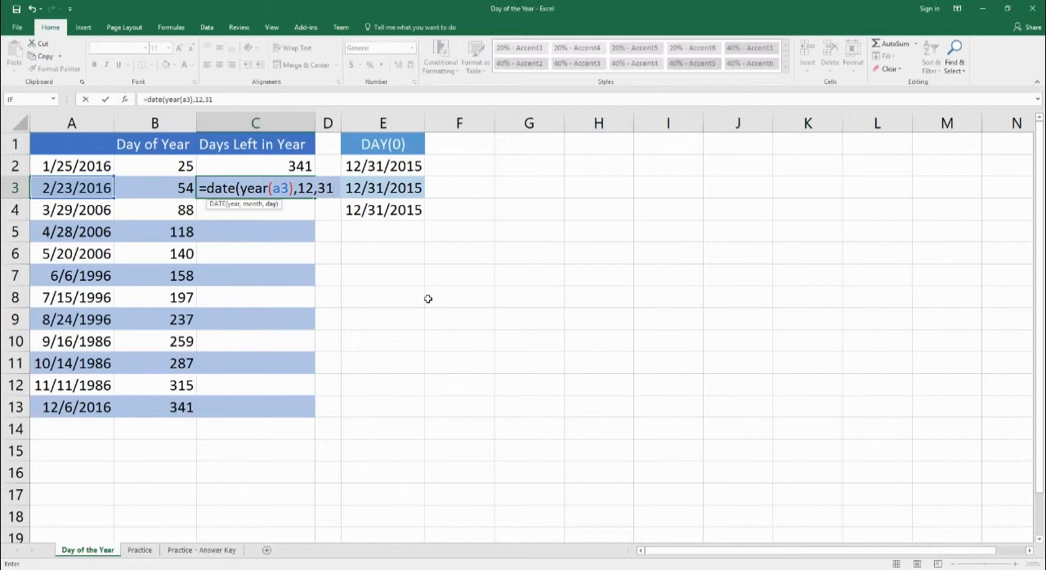
type("_")
key("BackSpace")
type(")-a3")
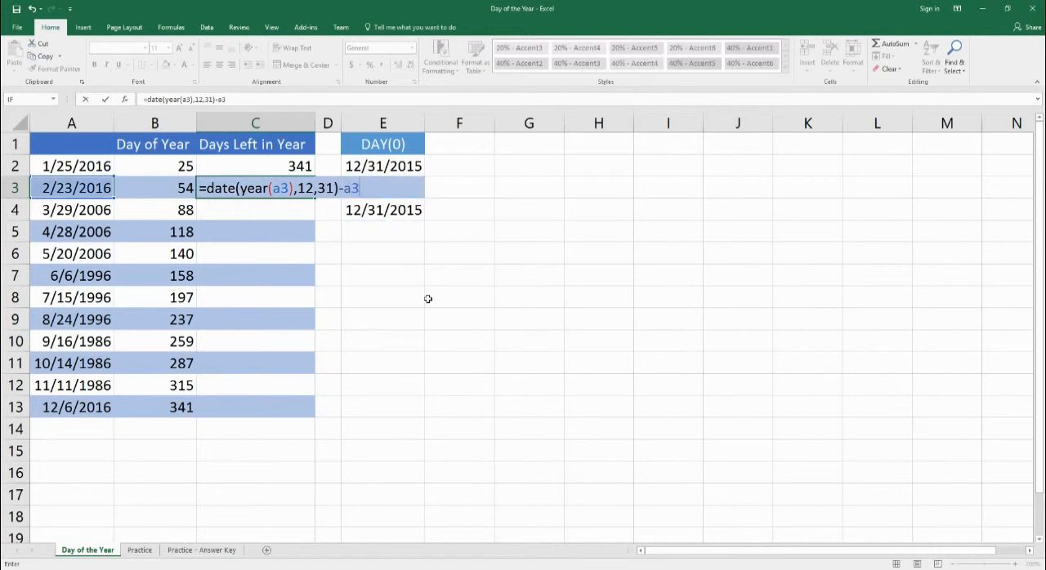
key("Return")
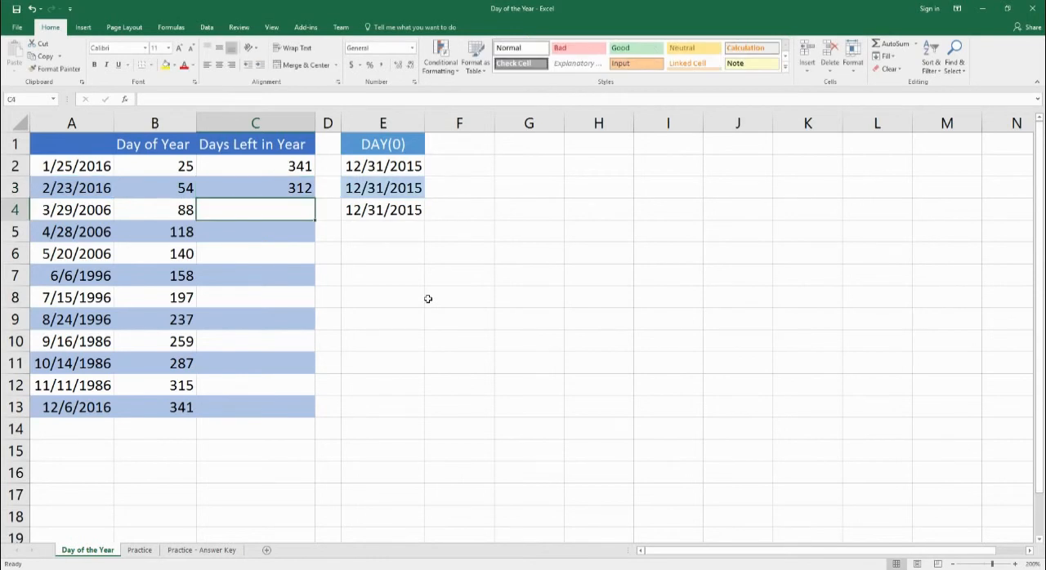
- Check the formulas in C2 and C3 and fill the Days Left in Year formula from C2 down to C13
left_click(263, 169)
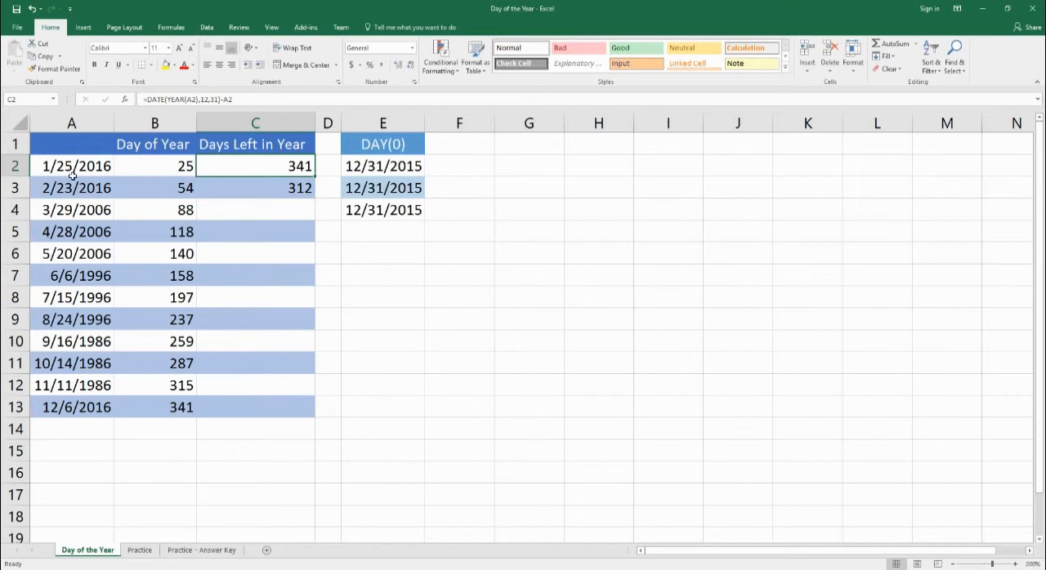
left_click(270, 188)
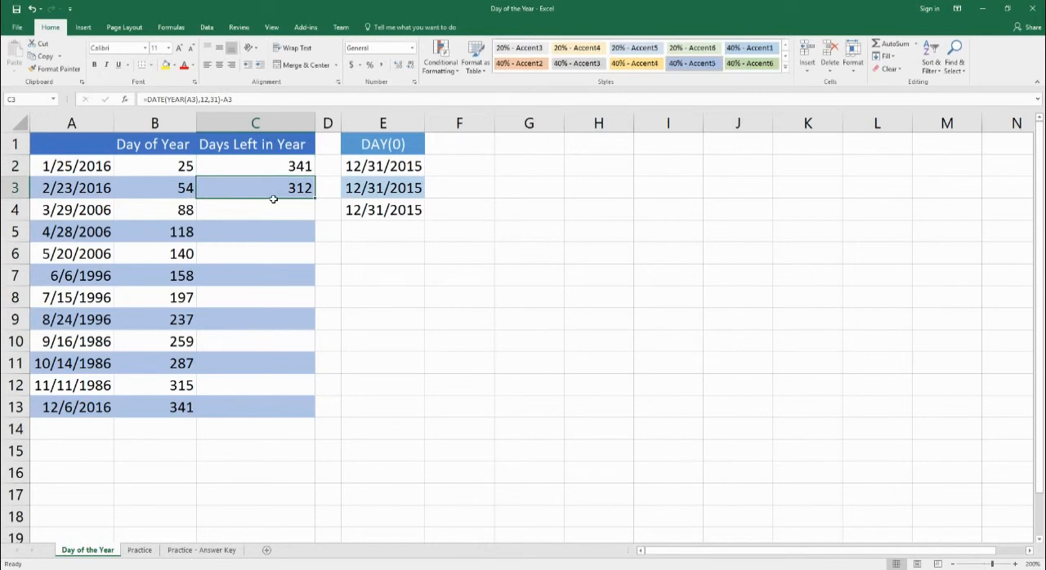
left_click_drag(266, 166, 314, 412)
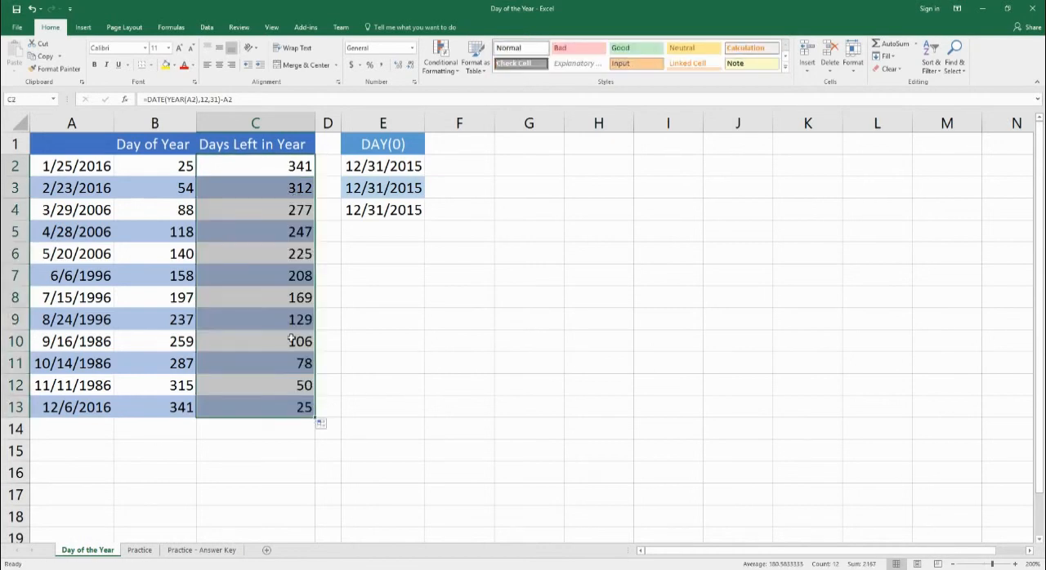
- Review the Day of Year and Days Left in Year results for the 2006, 1996 and 1986 dates
left_click(239, 216)
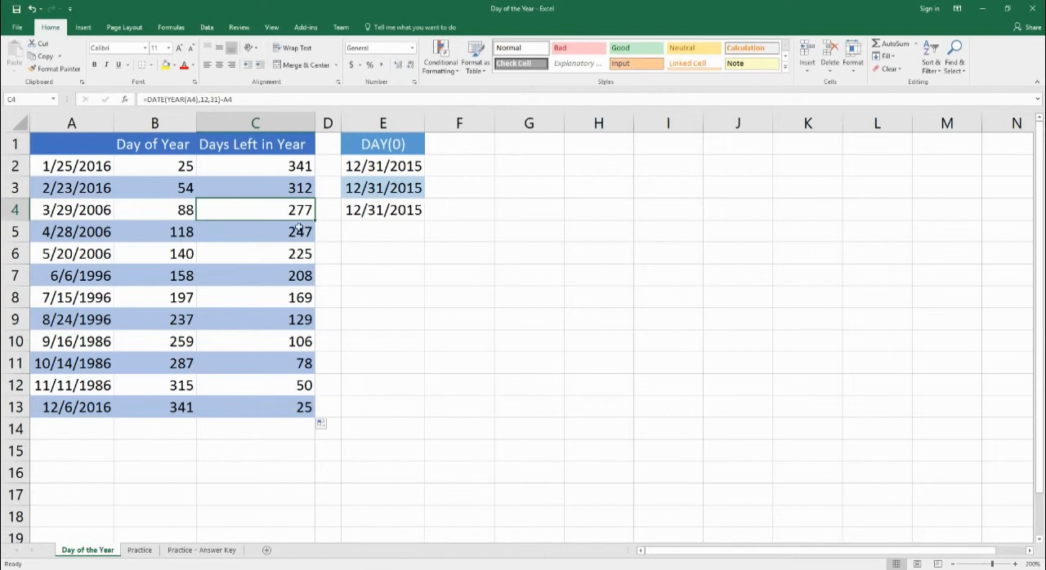
left_click_drag(95, 213, 296, 262)
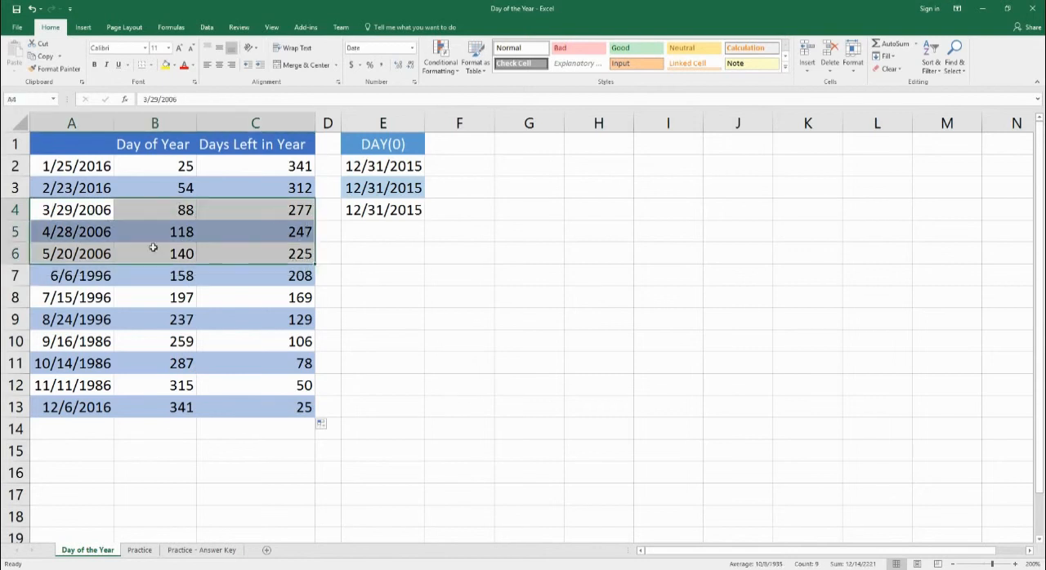
left_click_drag(81, 278, 304, 323)
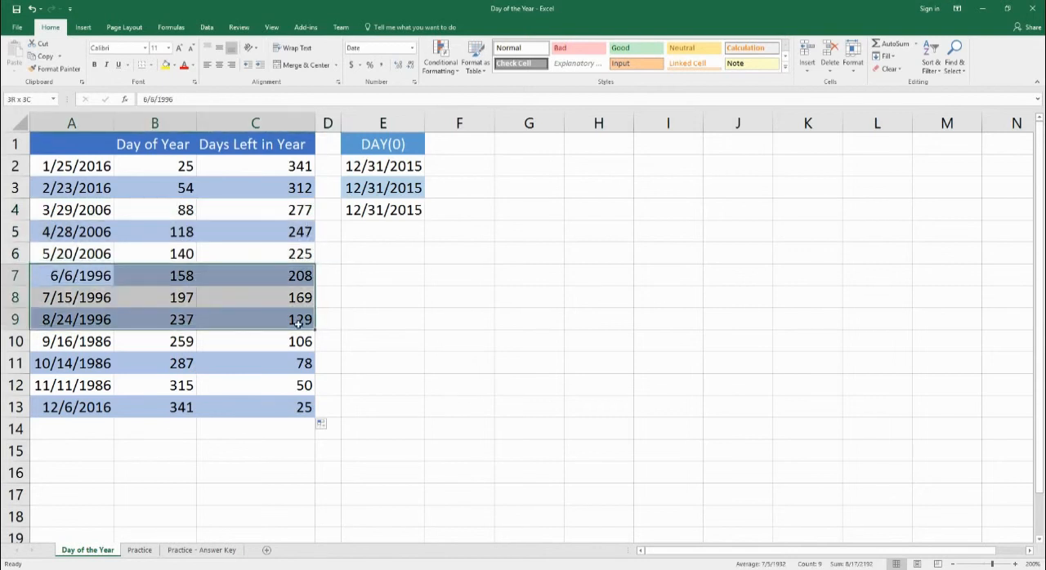
left_click_drag(93, 350, 269, 385)
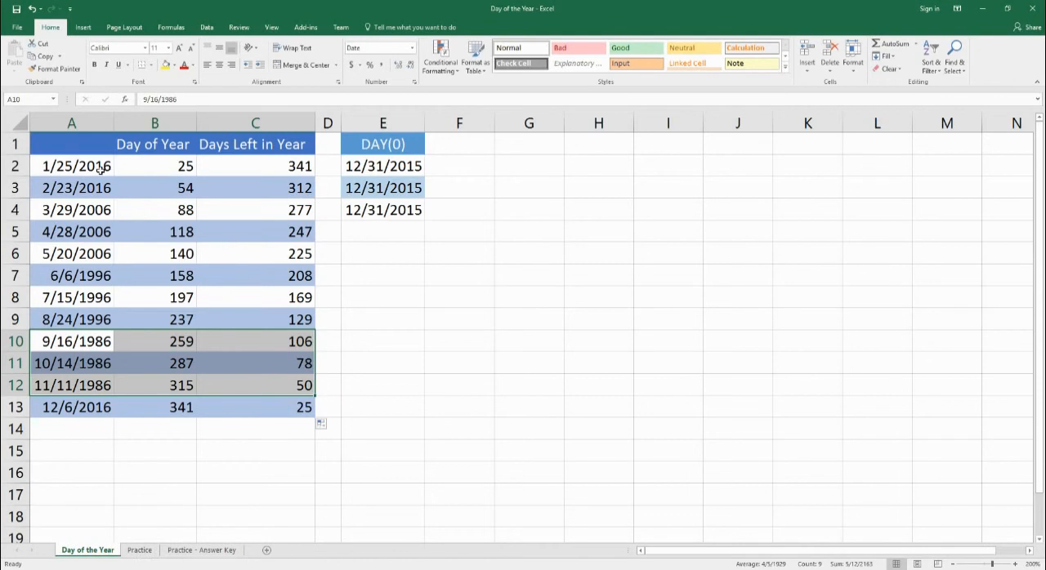
left_click(138, 169)
- Open the Practice sheet and look over its empty Day of Year and Days Left in Year columns
left_click(140, 550)
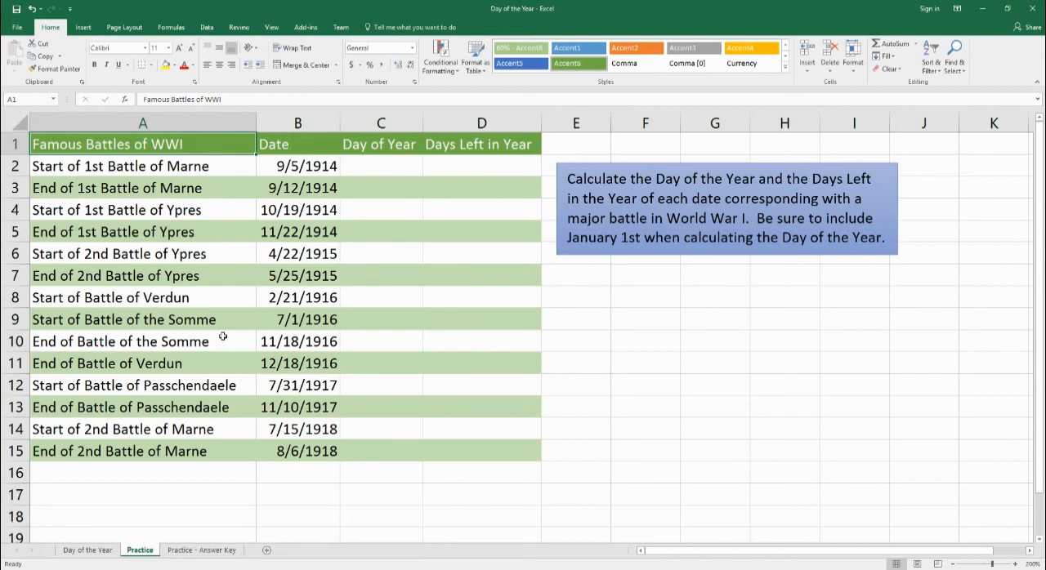
left_click(386, 176)
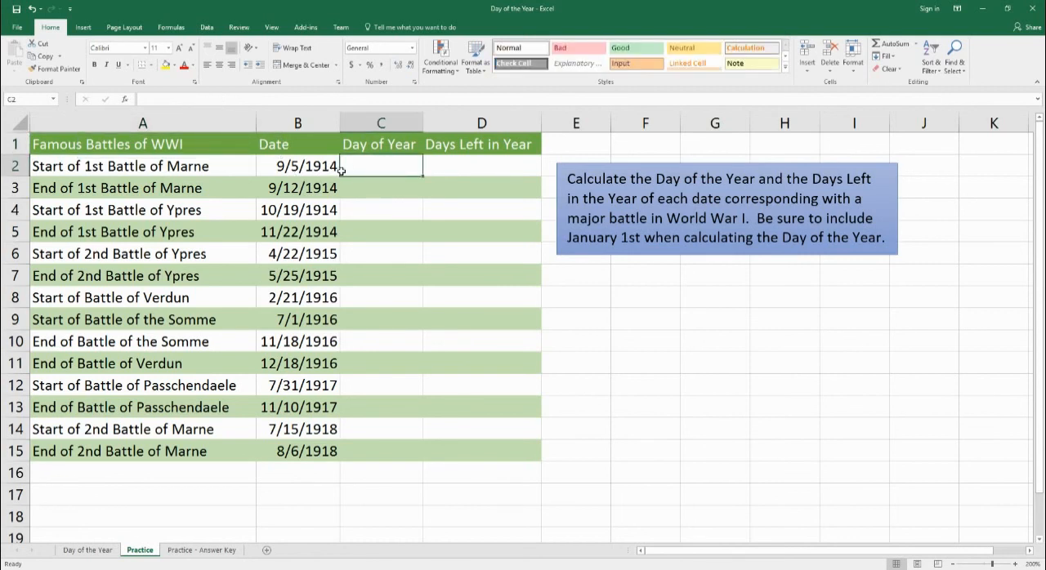
left_click(434, 181)
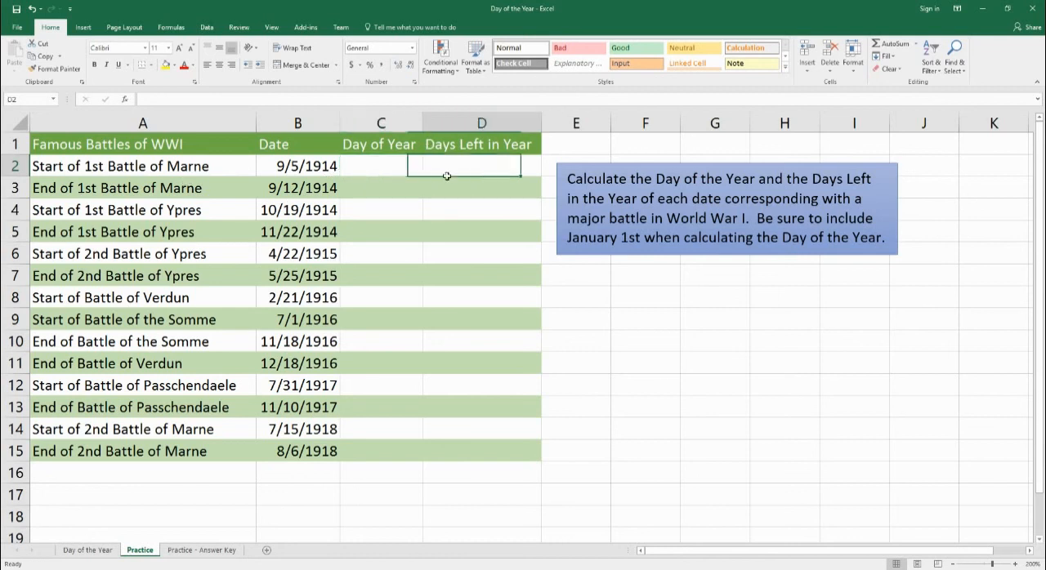